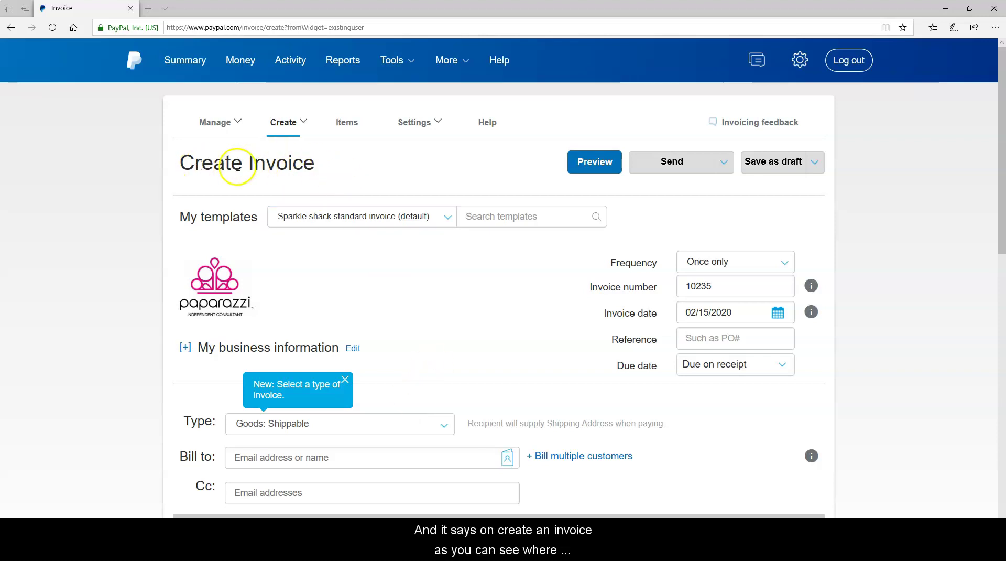
Review the standard invoice's template, shipping charge, note to recipient, and full terms and conditions.
{"action": "triple_click", "coordinate": [164, 168]}
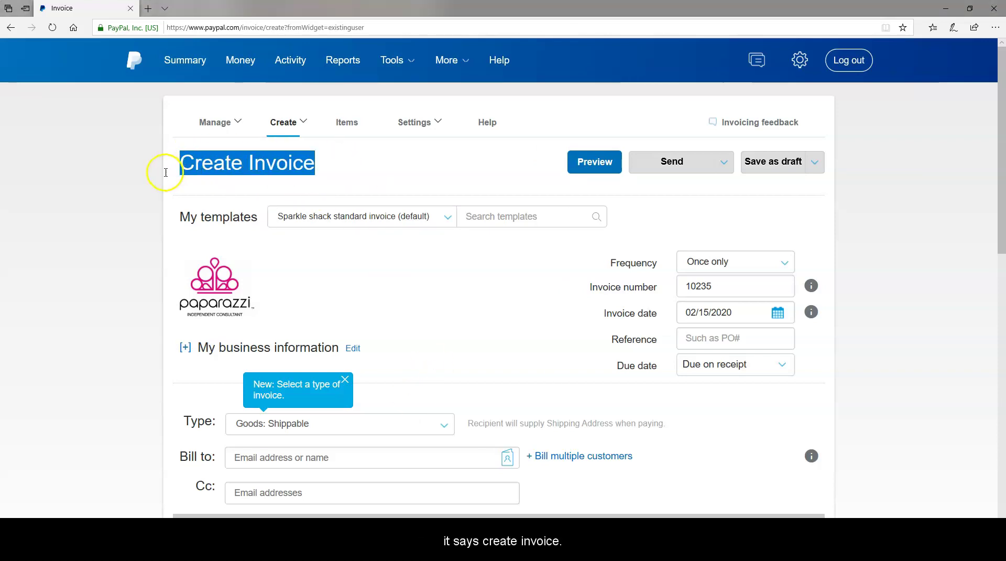
{"action": "left_click", "coordinate": [370, 173]}
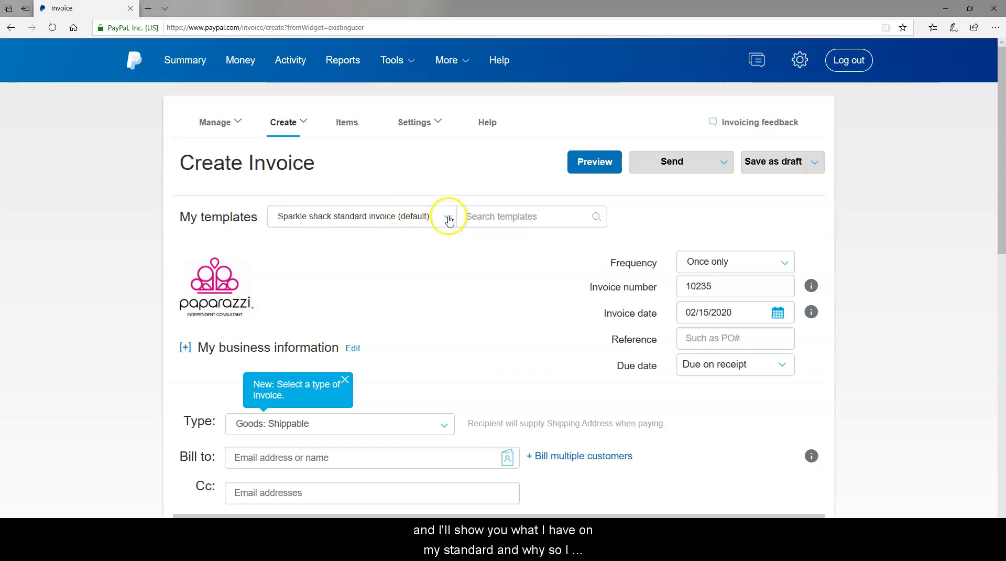
{"action": "scroll", "coordinate": [533, 307], "scroll_direction": "down", "scroll_amount": 5}
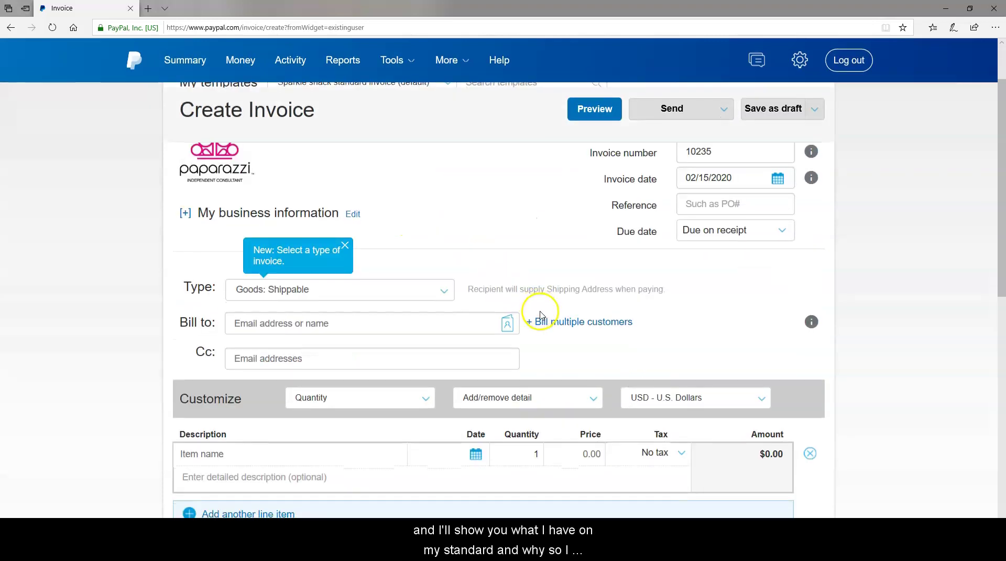
{"action": "scroll", "coordinate": [539, 309], "scroll_direction": "down", "scroll_amount": 3}
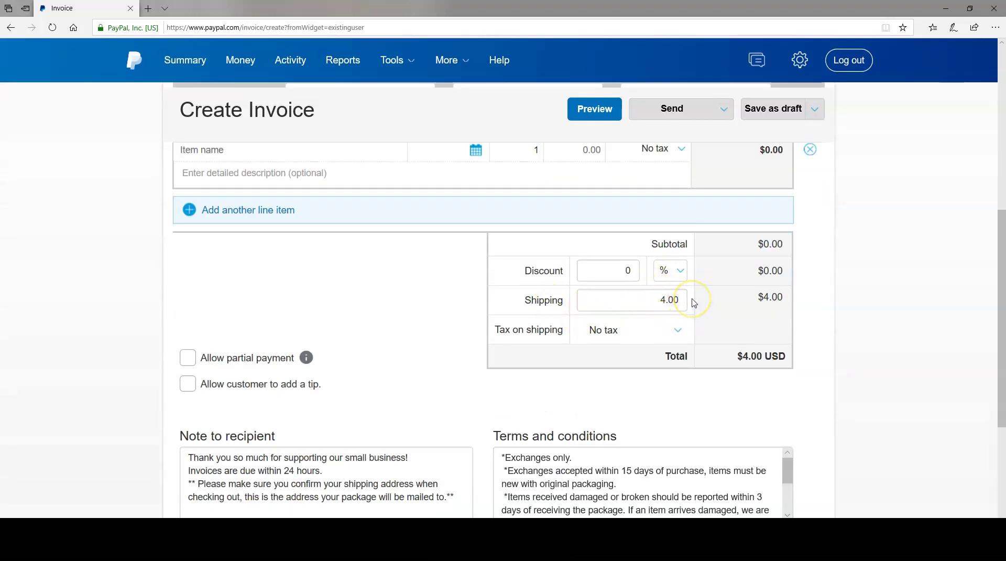
{"action": "scroll", "coordinate": [372, 348], "scroll_direction": "down", "scroll_amount": 2}
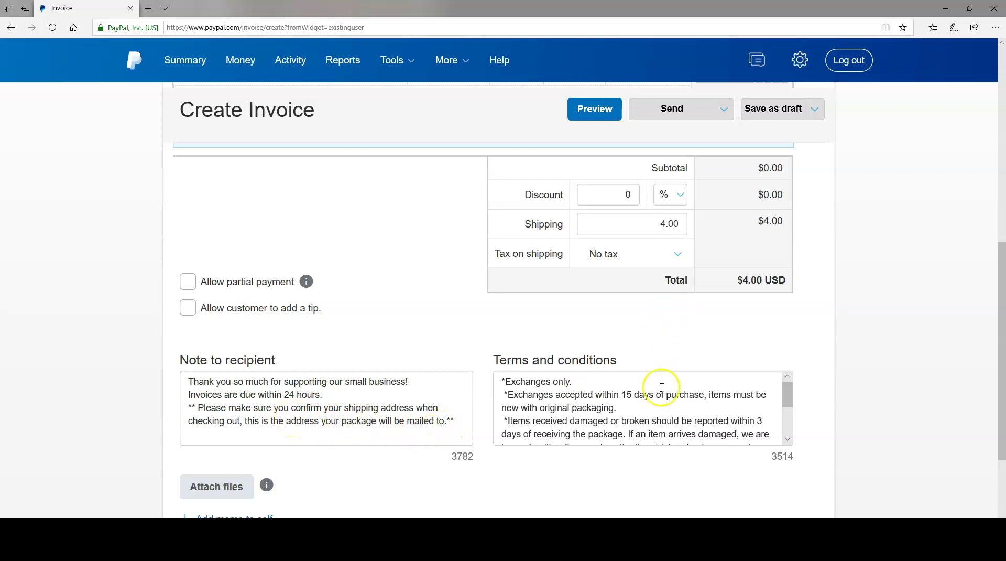
{"action": "scroll", "coordinate": [671, 404], "scroll_direction": "down", "scroll_amount": 1}
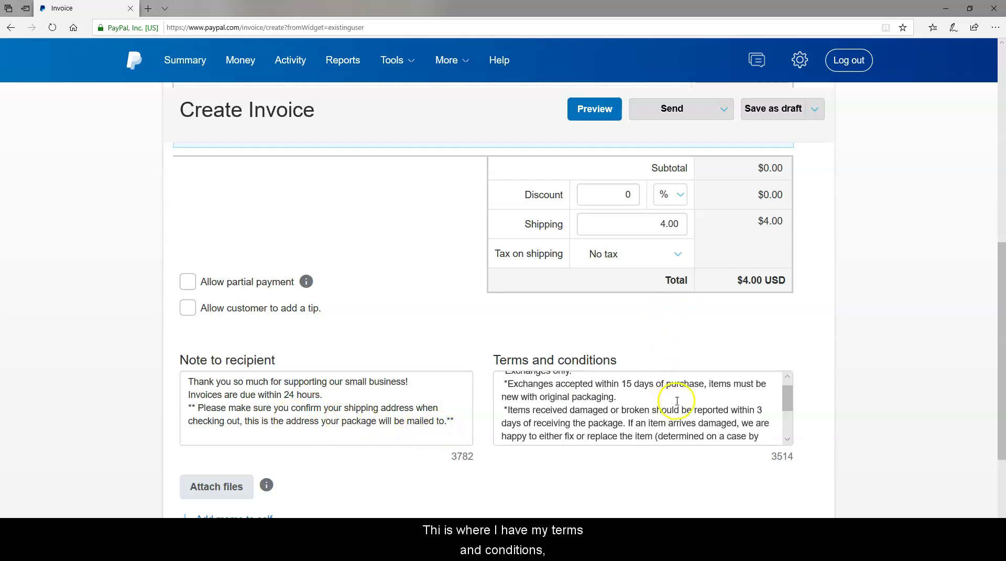
{"action": "scroll", "coordinate": [677, 401], "scroll_direction": "down", "scroll_amount": 1}
{"action": "scroll", "coordinate": [677, 409], "scroll_direction": "up", "scroll_amount": 1}
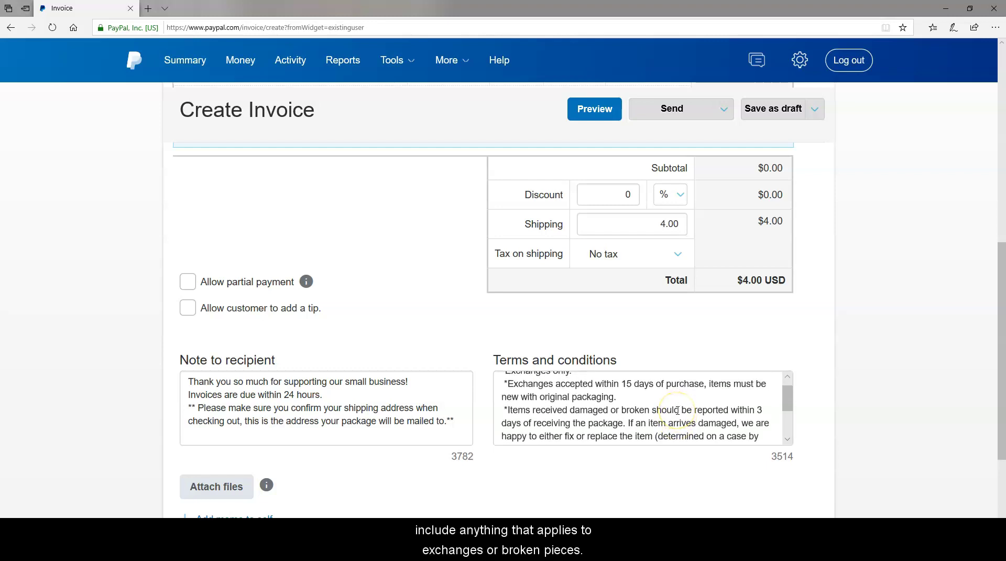
{"action": "scroll", "coordinate": [675, 412], "scroll_direction": "down", "scroll_amount": 4}
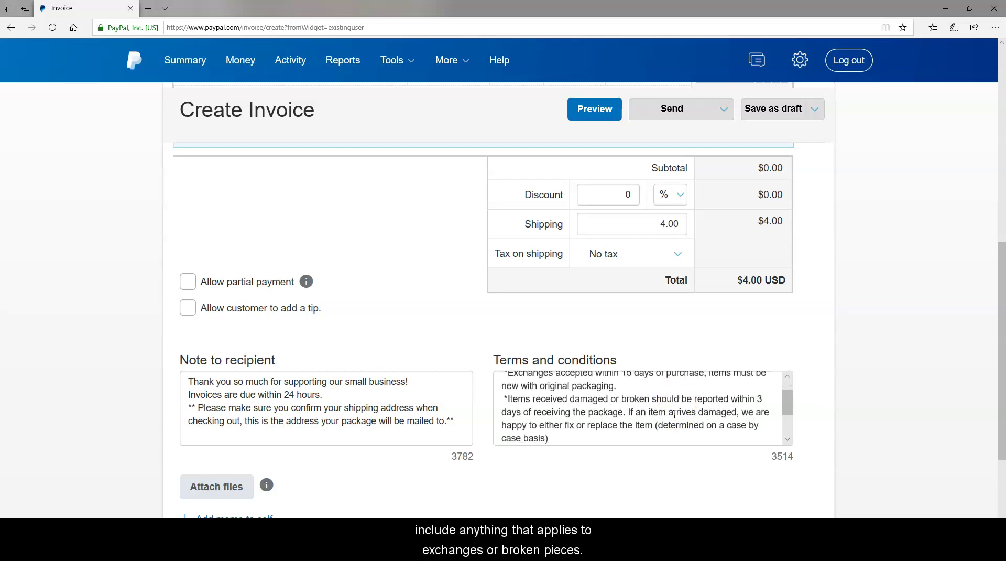
{"action": "scroll", "coordinate": [668, 410], "scroll_direction": "down", "scroll_amount": 2}
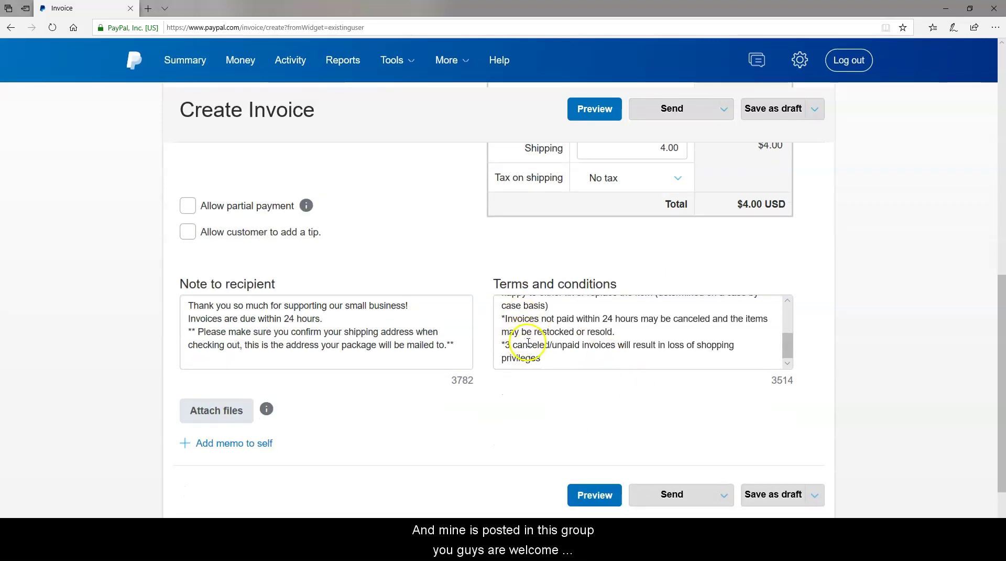
Fill the first line item with Jewelry, date 02/15/2020 and quantity 5, and delete that line.
{"action": "scroll", "coordinate": [524, 356], "scroll_direction": "up", "scroll_amount": 4}
{"action": "scroll", "coordinate": [443, 370], "scroll_direction": "up", "scroll_amount": 6}
{"action": "scroll", "coordinate": [443, 370], "scroll_direction": "up", "scroll_amount": 1}
{"action": "left_click", "coordinate": [249, 378]}
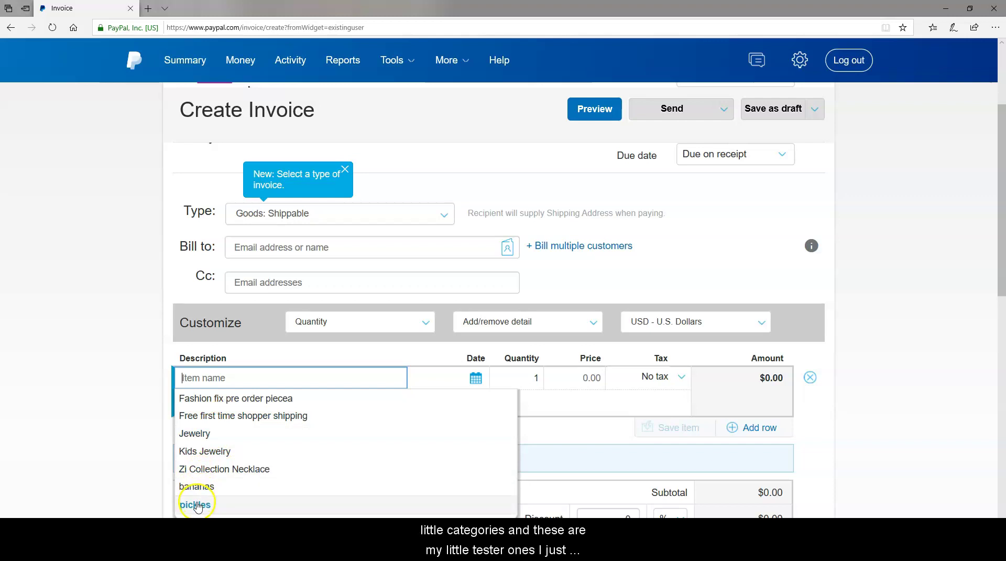
{"action": "left_click", "coordinate": [206, 437]}
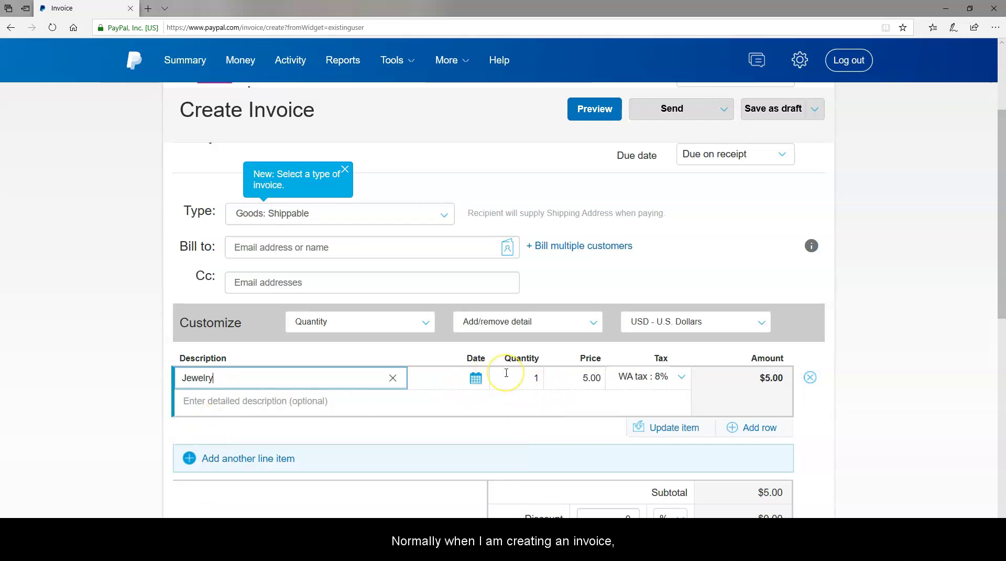
{"action": "key", "text": "Tab"}
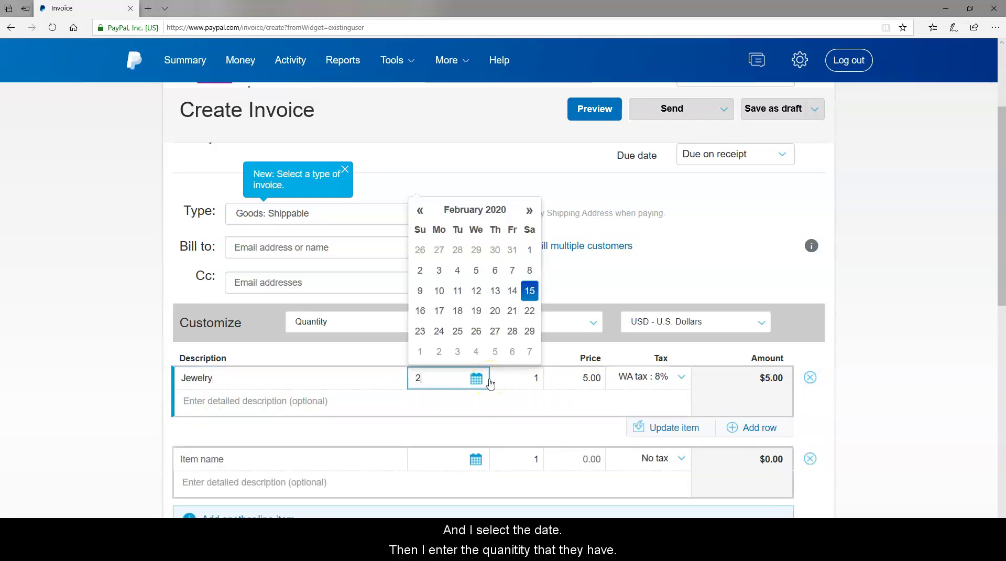
{"action": "key", "text": "Tab"}
{"action": "left_click", "coordinate": [498, 382]}
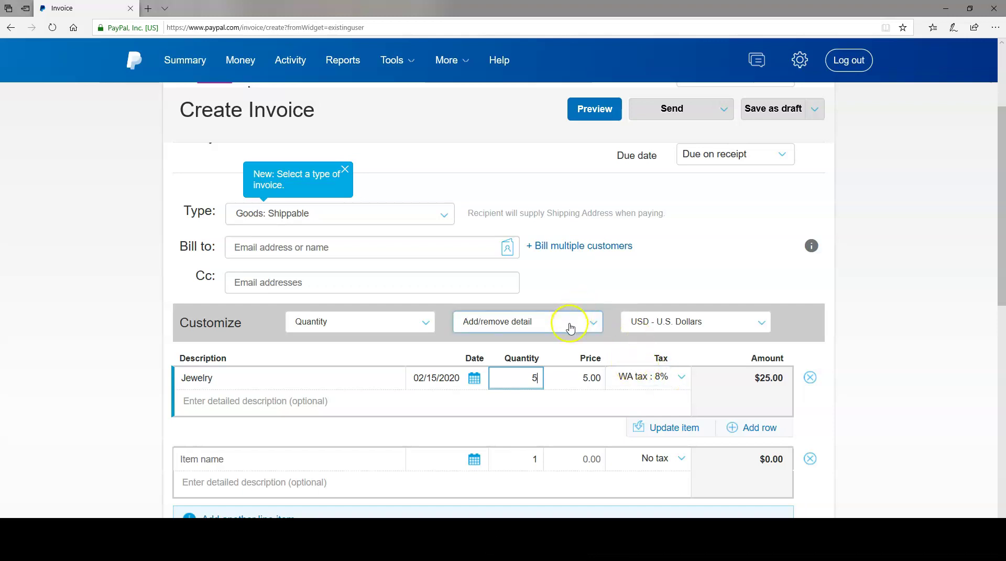
{"action": "scroll", "coordinate": [570, 328], "scroll_direction": "up", "scroll_amount": 2}
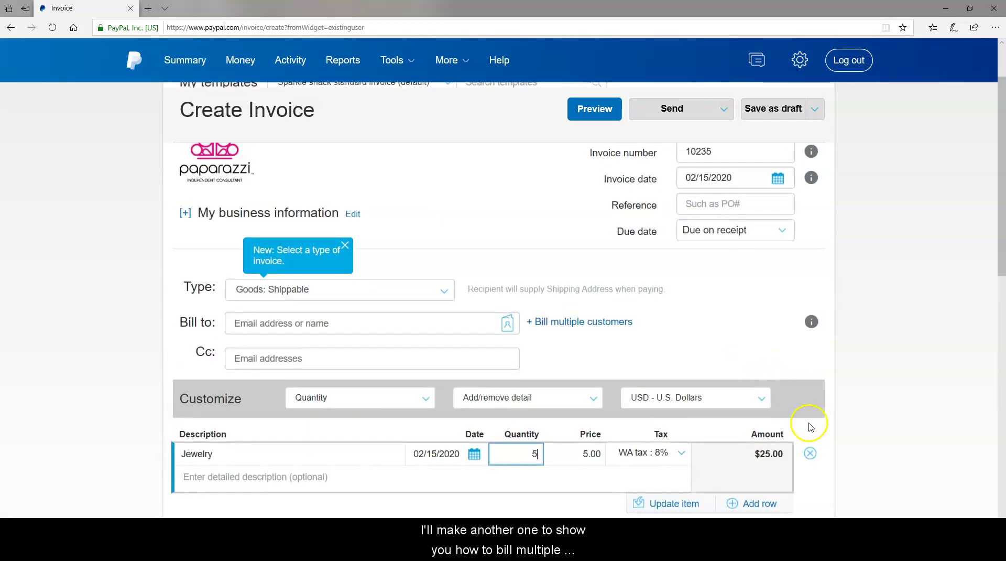
{"action": "left_click", "coordinate": [810, 454]}
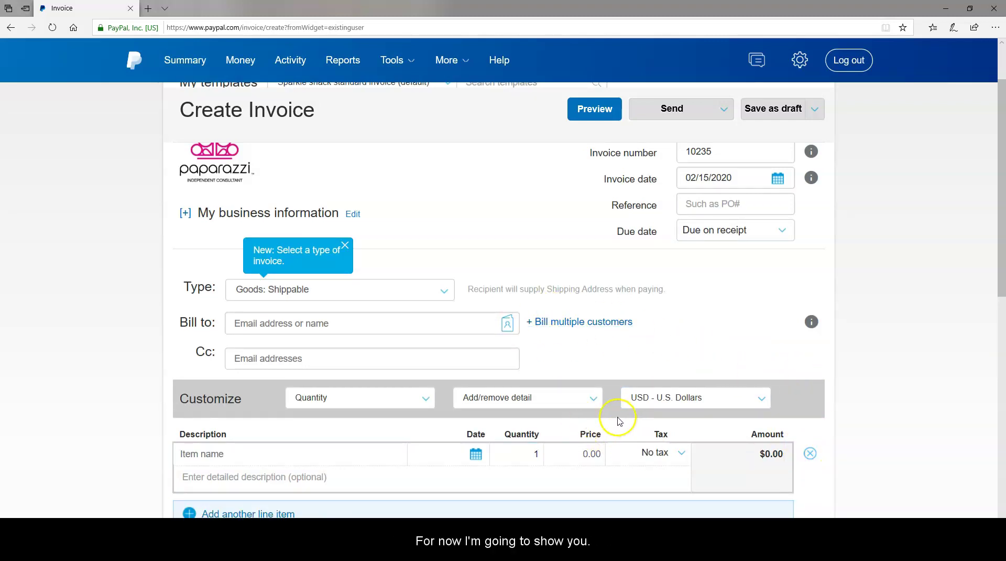
Start creating a new template from the invoice's template choices.
{"action": "scroll", "coordinate": [602, 406], "scroll_direction": "up", "scroll_amount": 3}
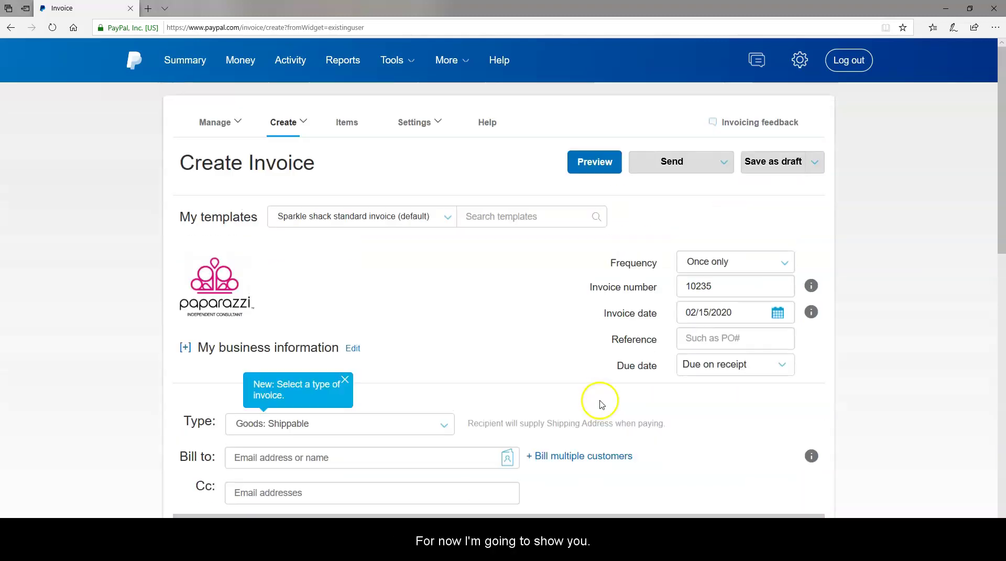
{"action": "left_click", "coordinate": [447, 217]}
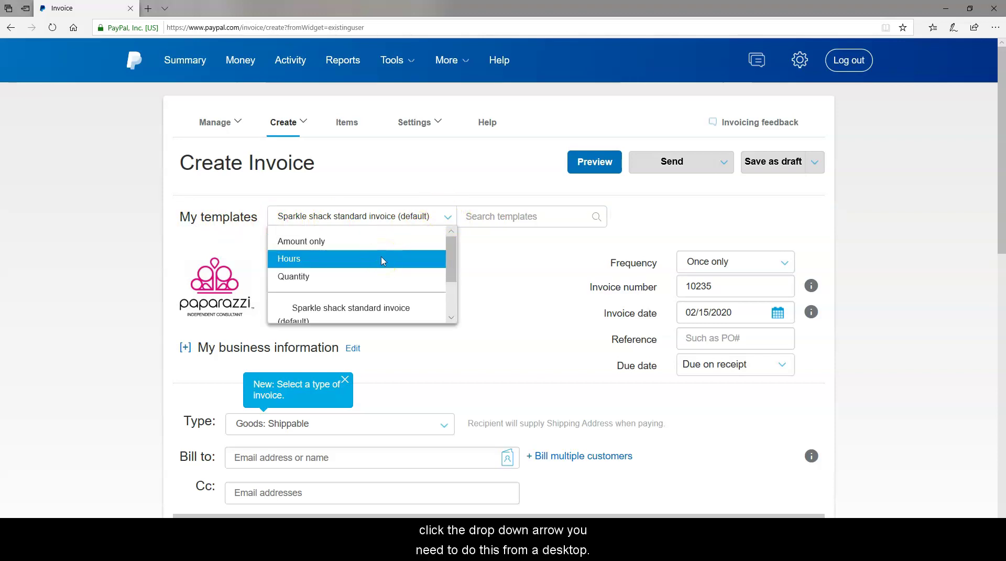
{"action": "scroll", "coordinate": [381, 261], "scroll_direction": "down", "scroll_amount": 3}
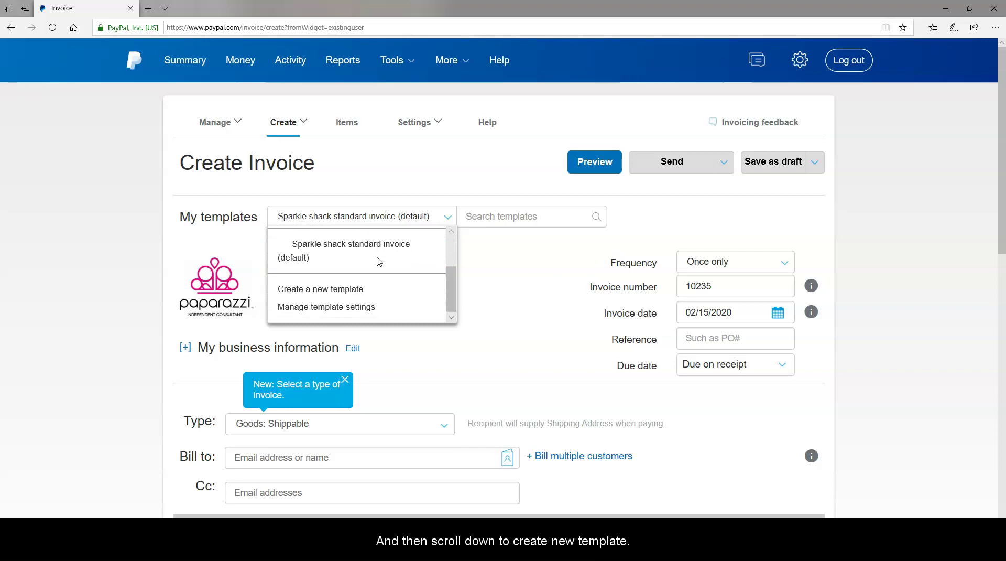
{"action": "left_click", "coordinate": [345, 292]}
{"action": "left_click", "coordinate": [343, 292]}
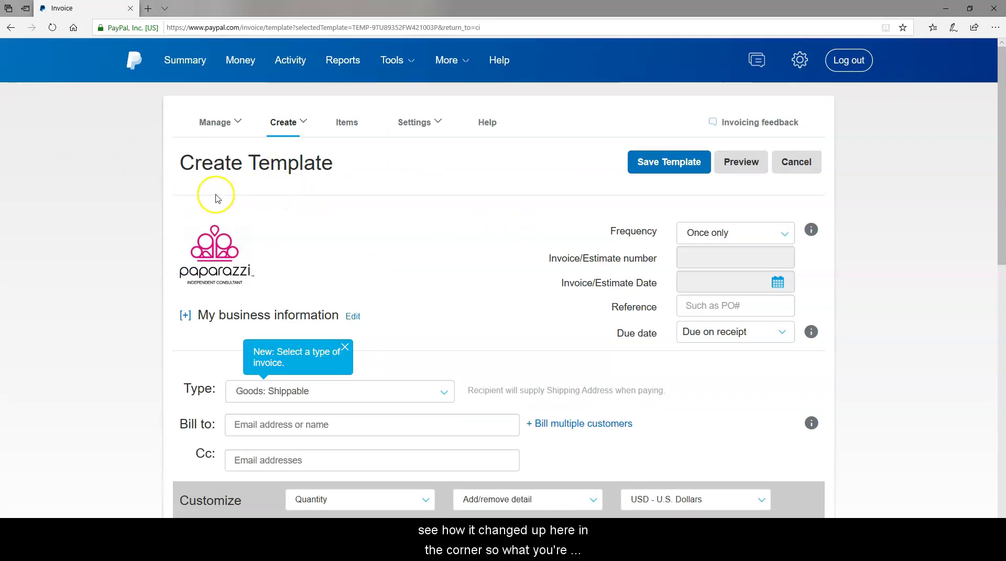
Name the template's first line item "cookies".
{"action": "scroll", "coordinate": [504, 242], "scroll_direction": "down", "scroll_amount": 2}
{"action": "scroll", "coordinate": [504, 243], "scroll_direction": "down", "scroll_amount": 2}
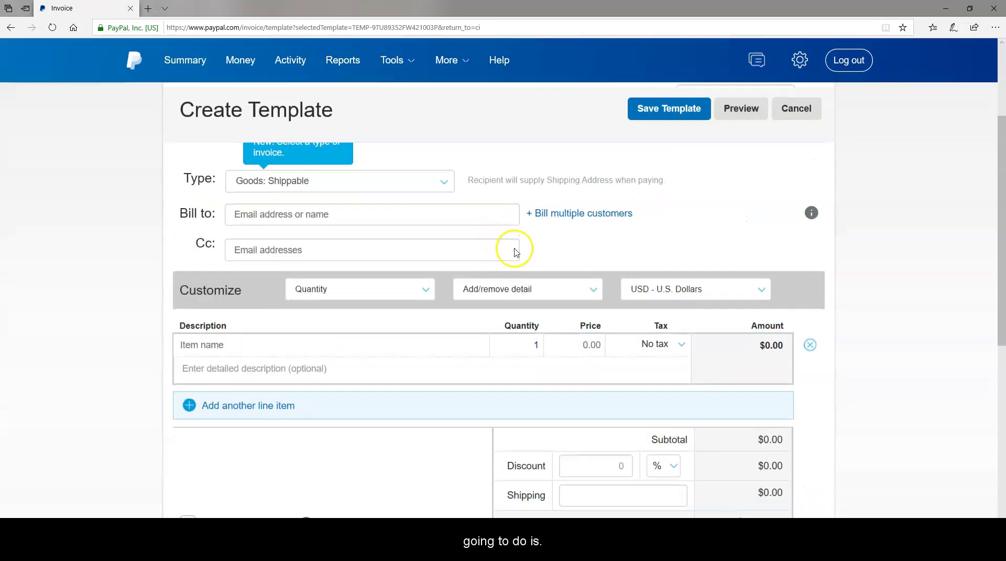
{"action": "scroll", "coordinate": [547, 258], "scroll_direction": "up", "scroll_amount": 4}
{"action": "scroll", "coordinate": [548, 257], "scroll_direction": "down", "scroll_amount": 4}
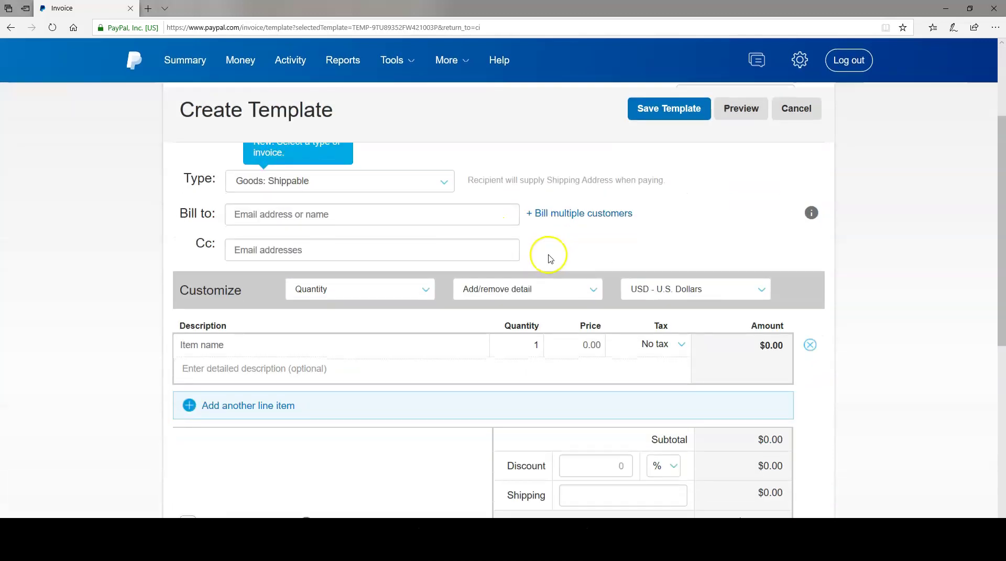
{"action": "scroll", "coordinate": [546, 254], "scroll_direction": "down", "scroll_amount": 2}
{"action": "left_click", "coordinate": [243, 268]}
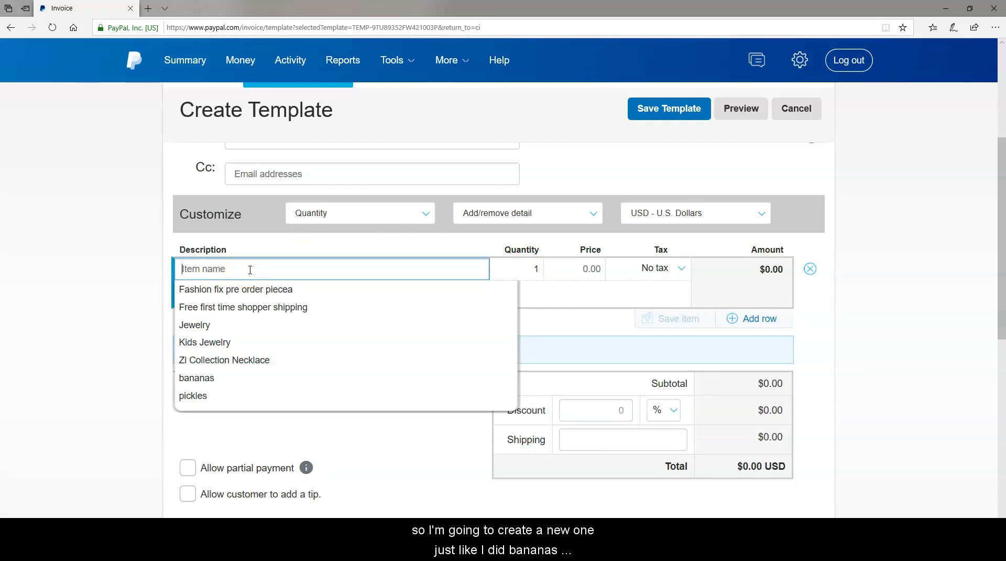
{"action": "type", "text": "cookies"}
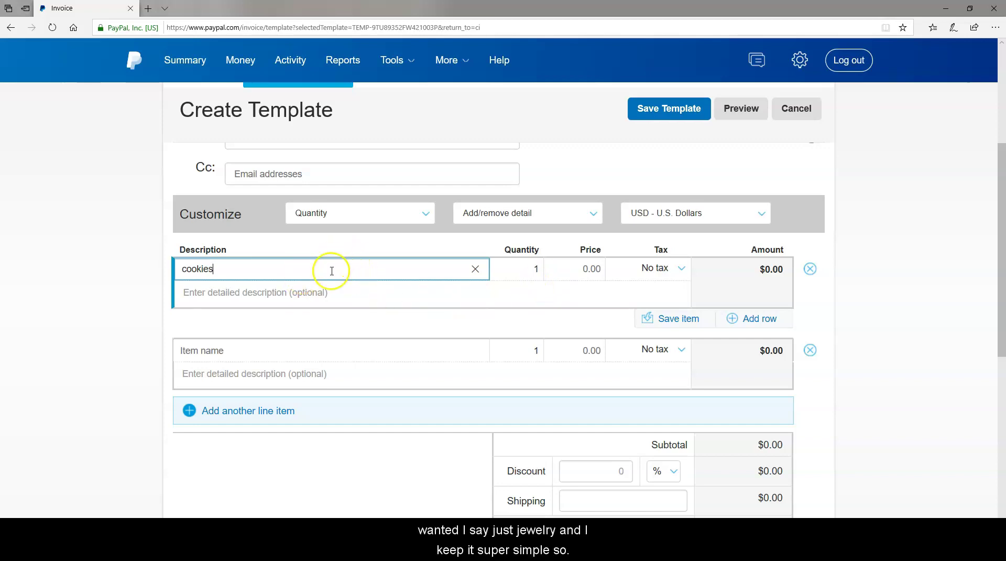
Review the template's quantity, hours and amount-only choices and the details that can be added to or removed from line items.
{"action": "left_click", "coordinate": [428, 219]}
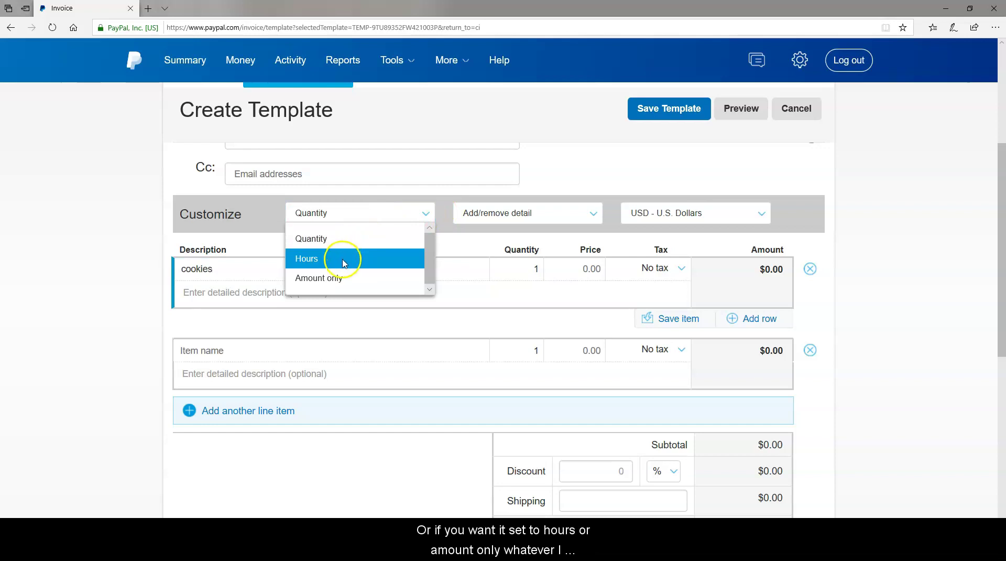
{"action": "left_click", "coordinate": [404, 213]}
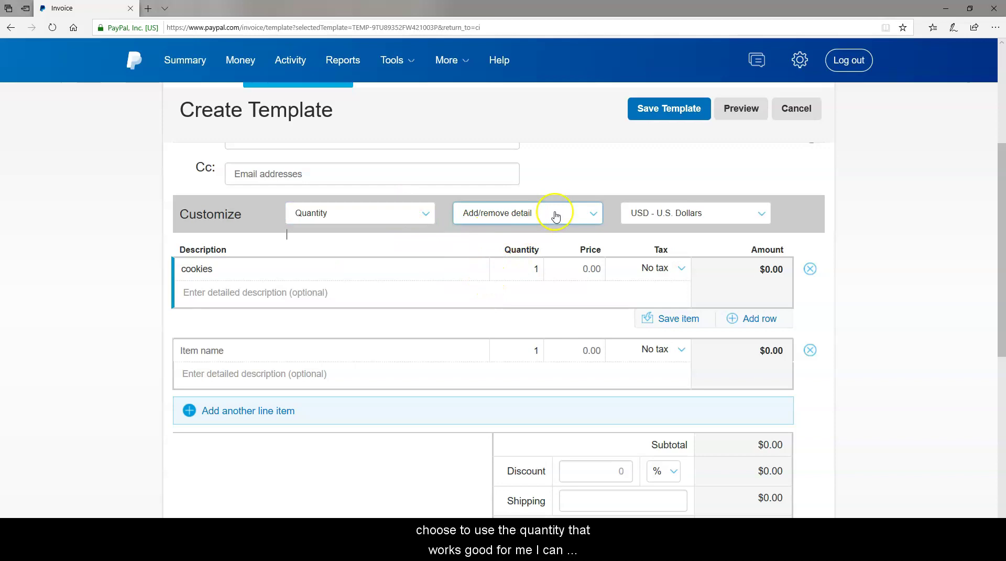
{"action": "left_click", "coordinate": [583, 215]}
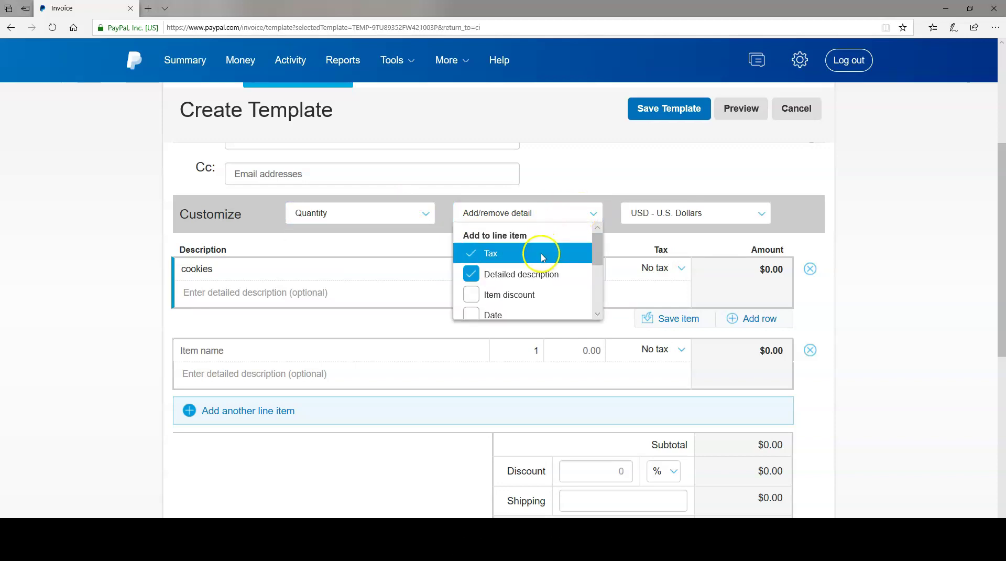
{"action": "scroll", "coordinate": [532, 281], "scroll_direction": "down", "scroll_amount": 1}
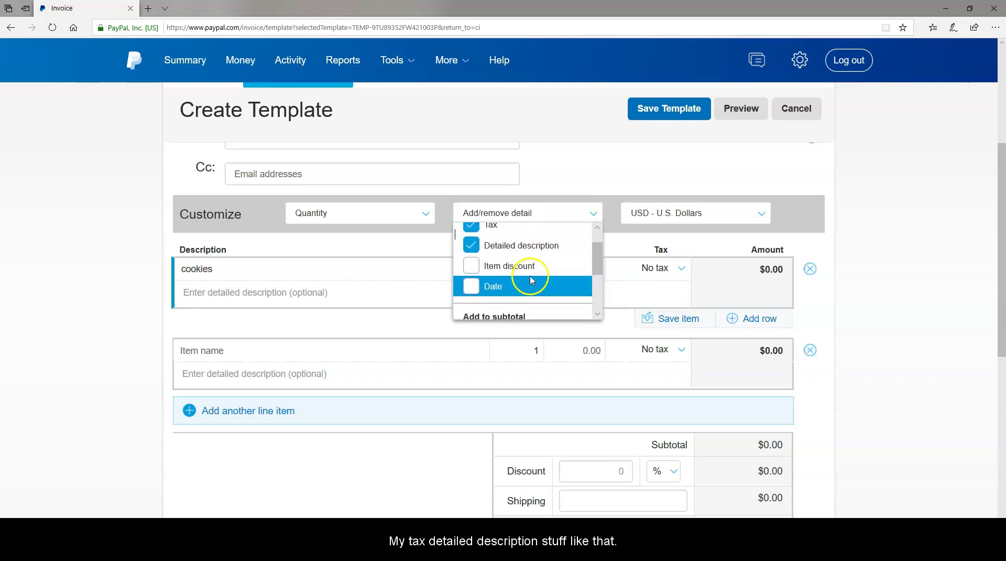
{"action": "scroll", "coordinate": [532, 280], "scroll_direction": "up", "scroll_amount": 3}
{"action": "left_click", "coordinate": [548, 253]}
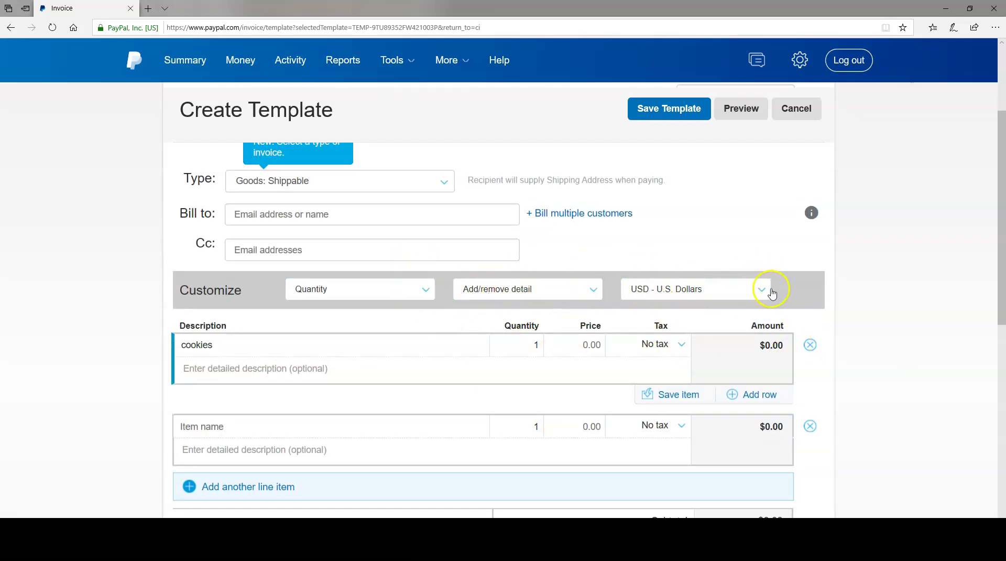
Set the price of the cookies line item to 1.00.
{"action": "left_click", "coordinate": [584, 341]}
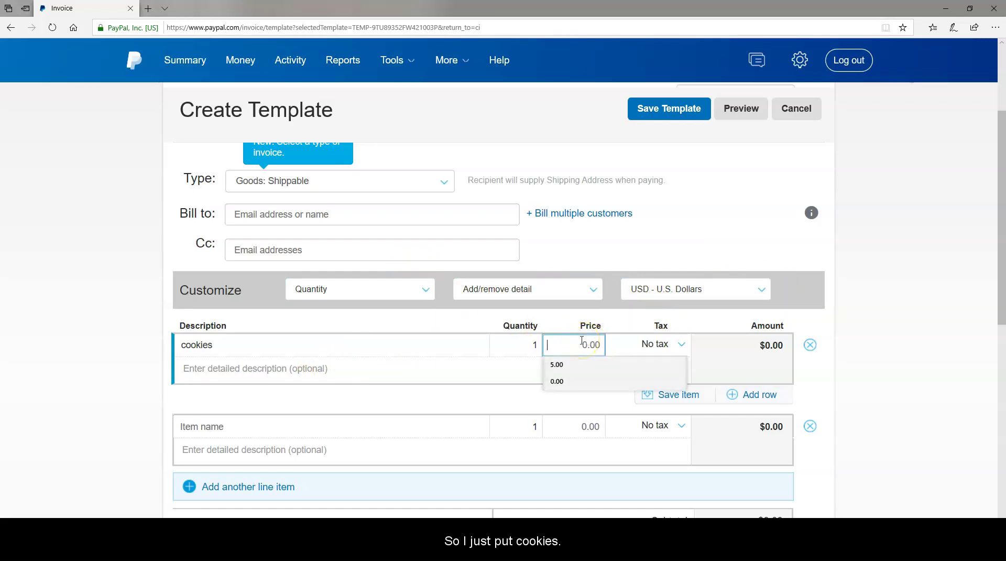
{"action": "left_click", "coordinate": [578, 342]}
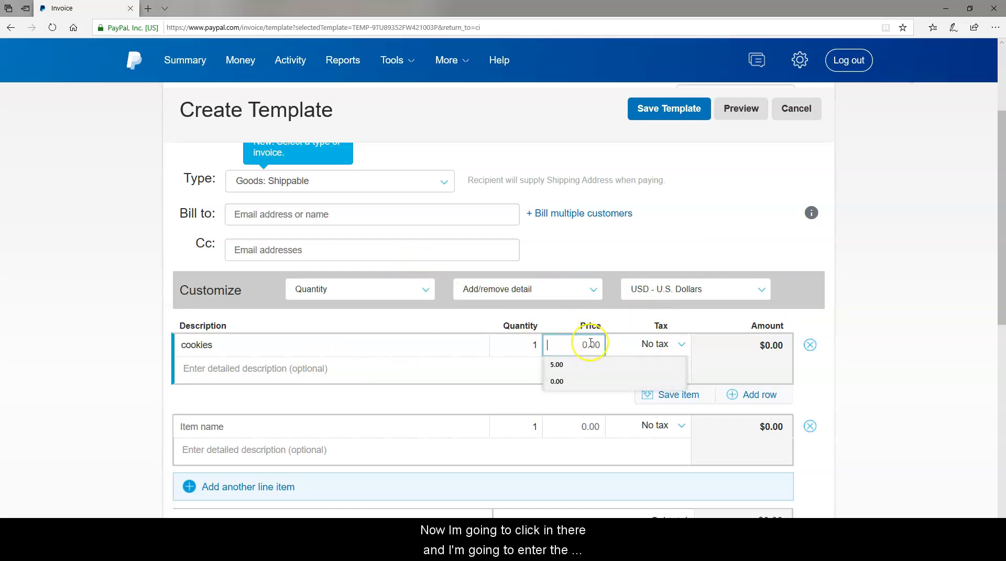
{"action": "type", "text": "1."}
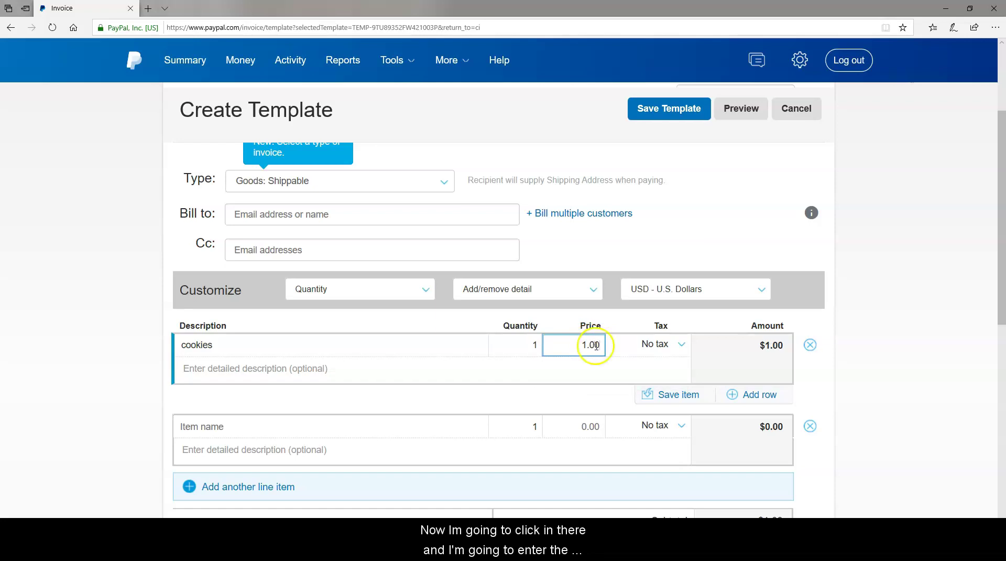
Create a 10% tax named "cookie tax" for the cookies line item and save the item to the catalog.
{"action": "left_click", "coordinate": [680, 344]}
{"action": "scroll", "coordinate": [646, 400], "scroll_direction": "down", "scroll_amount": 1}
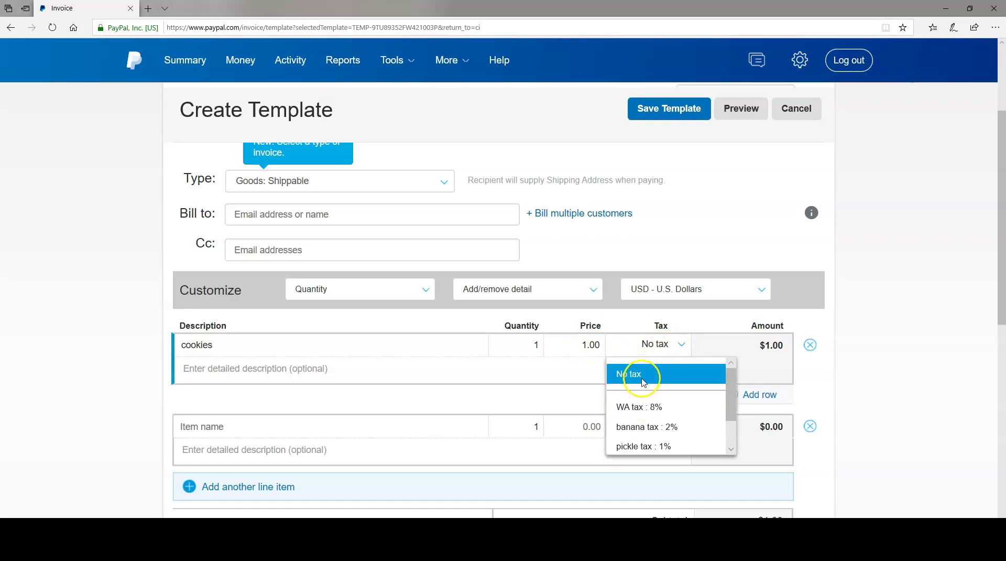
{"action": "scroll", "coordinate": [656, 412], "scroll_direction": "down", "scroll_amount": 4}
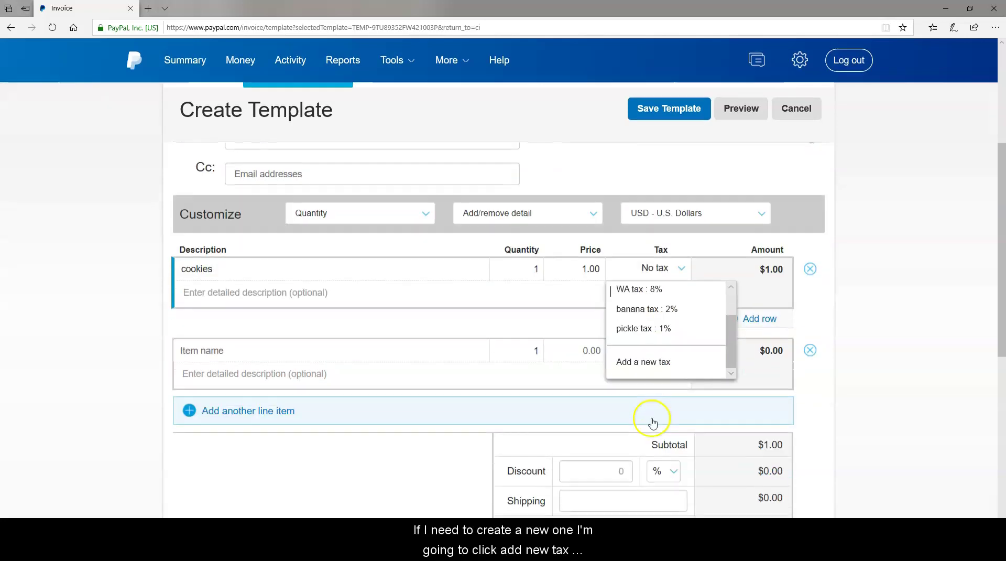
{"action": "left_click", "coordinate": [644, 363]}
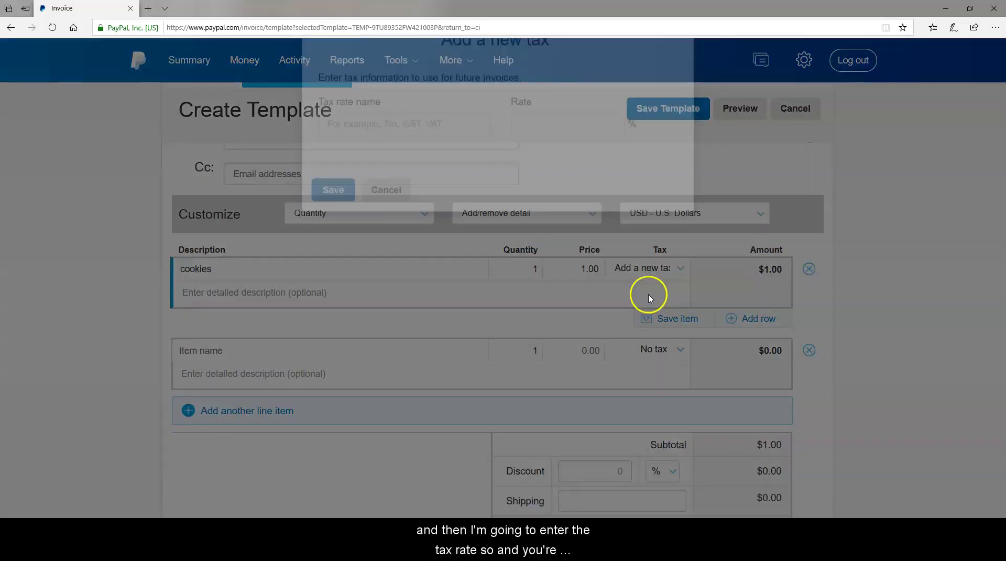
{"action": "left_click", "coordinate": [399, 173]}
{"action": "type", "text": "cookie tax"}
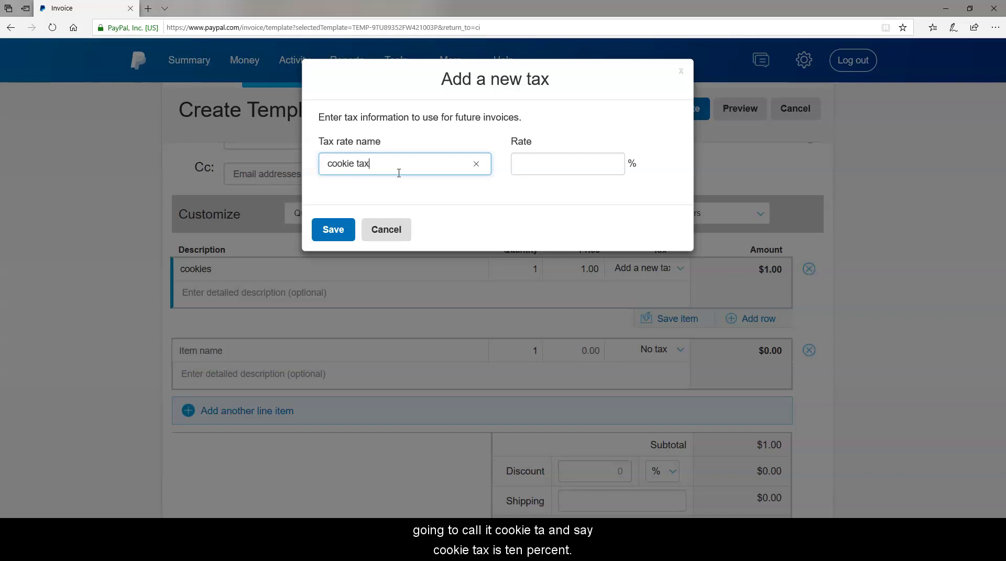
{"action": "type", "text": "10"}
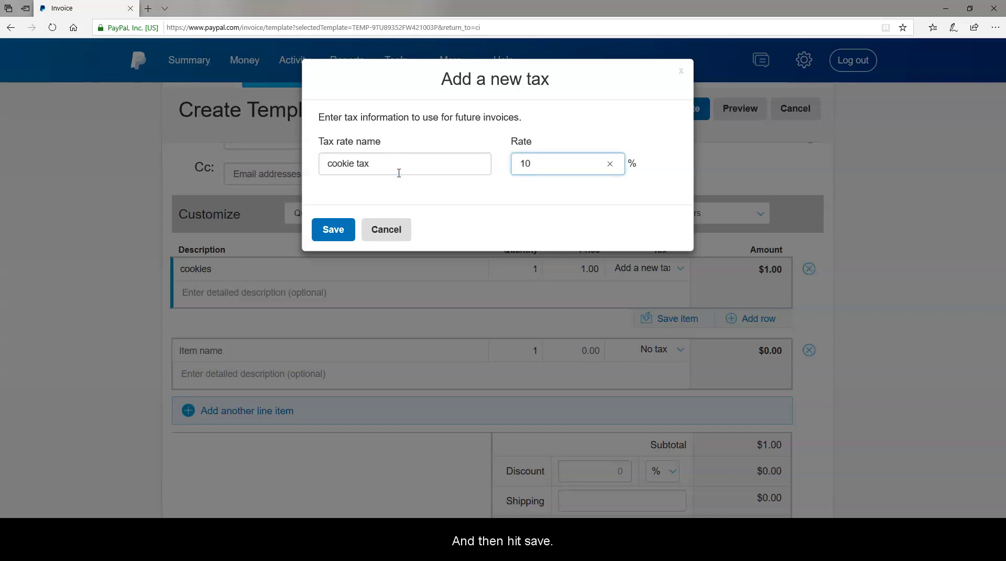
{"action": "left_click", "coordinate": [332, 229]}
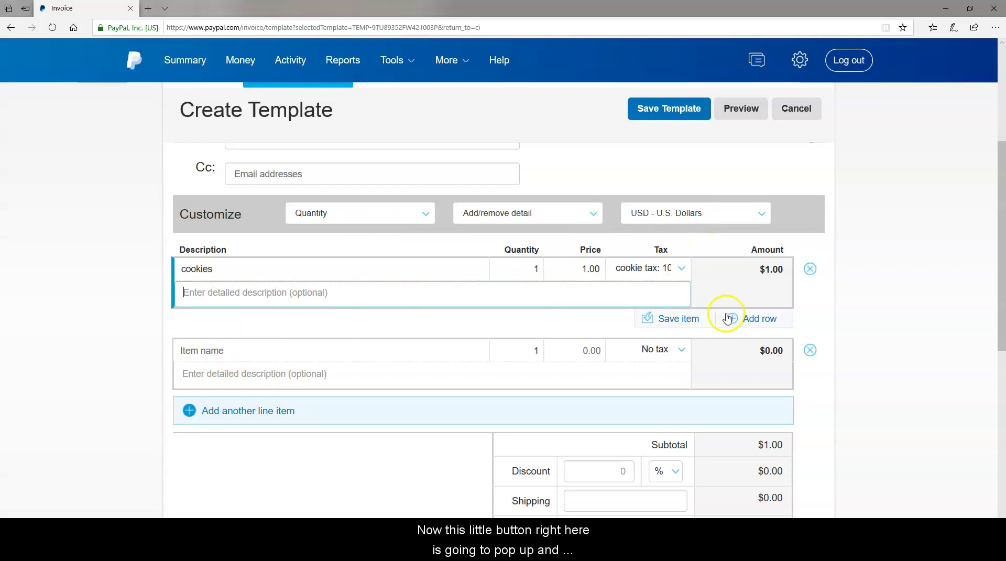
{"action": "left_click", "coordinate": [674, 321]}
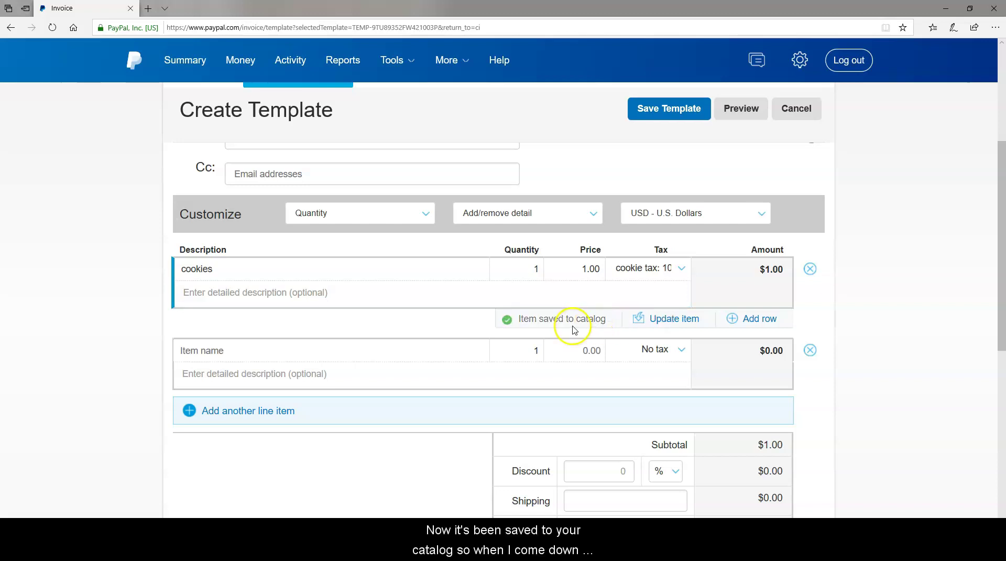
Try filling the second line item with the saved cookies item from the catalog and remove that line.
{"action": "left_click", "coordinate": [352, 348]}
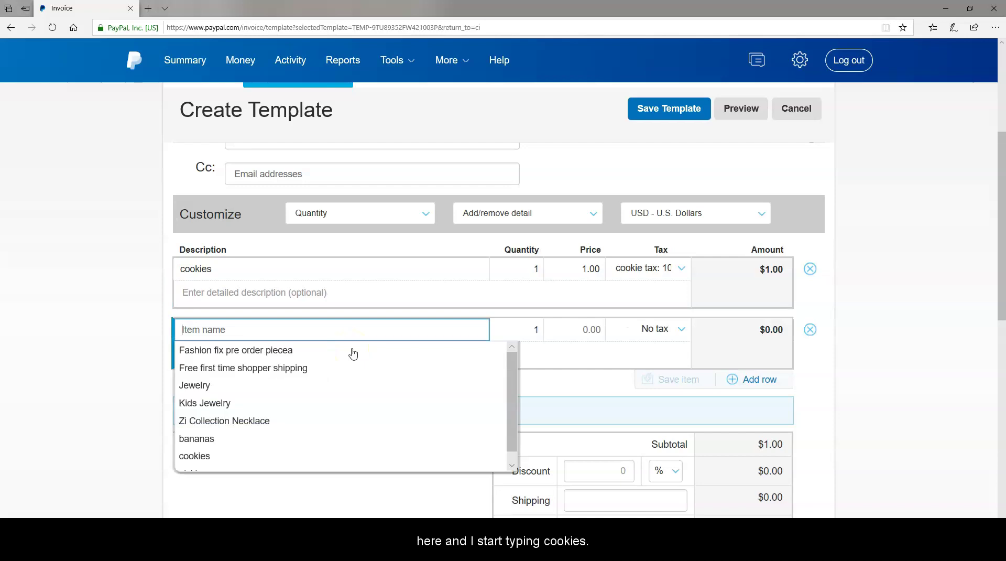
{"action": "type", "text": "cookies"}
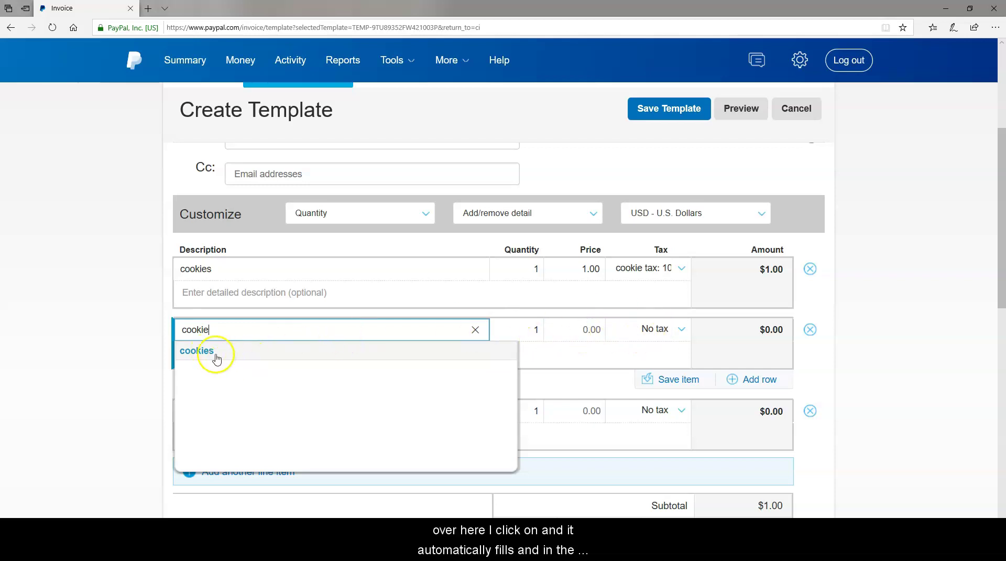
{"action": "left_click", "coordinate": [217, 353]}
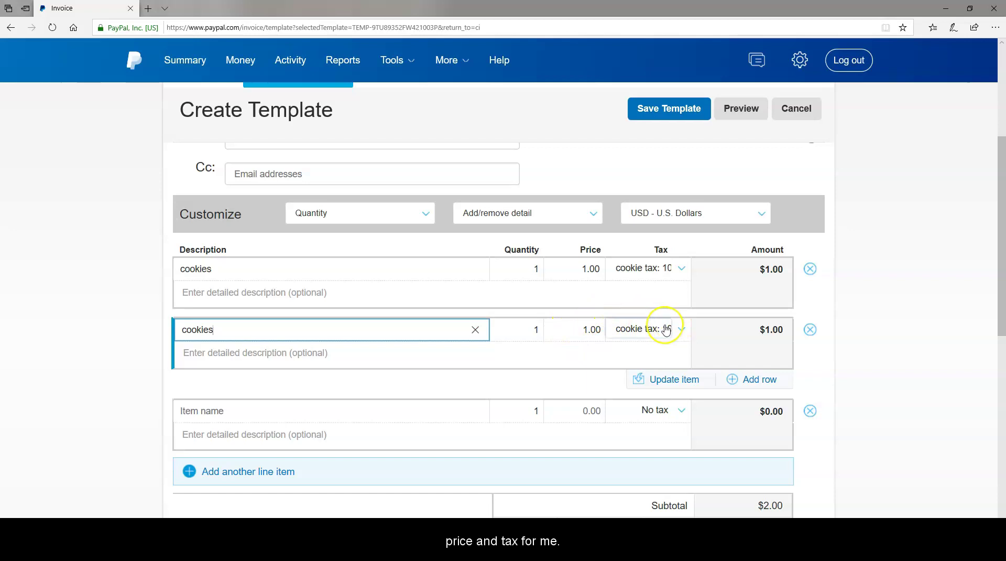
{"action": "left_click", "coordinate": [810, 329]}
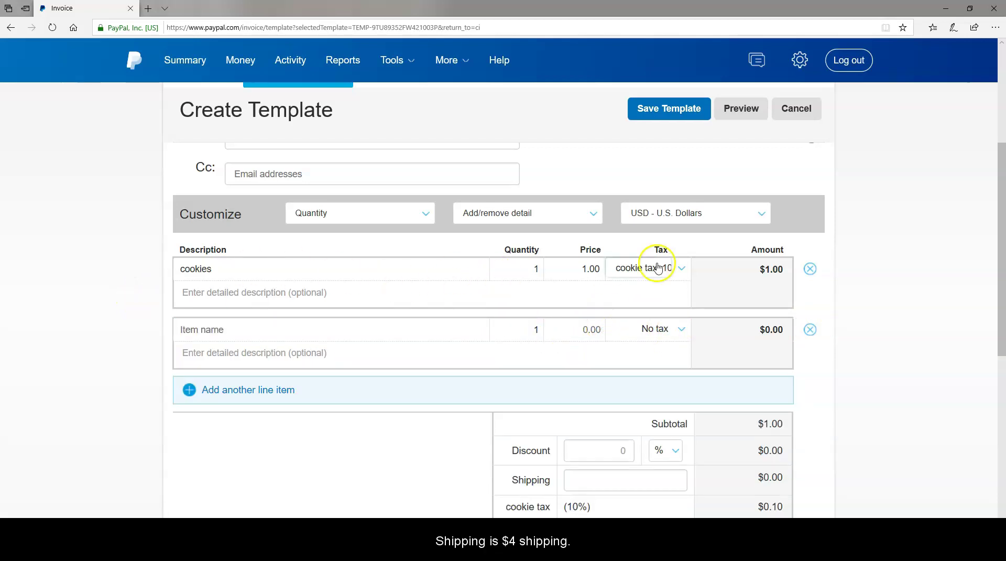
Set the shipping amount to 4.00 with no tax on shipping.
{"action": "scroll", "coordinate": [867, 290], "scroll_direction": "down", "scroll_amount": 3}
{"action": "left_click", "coordinate": [651, 330]}
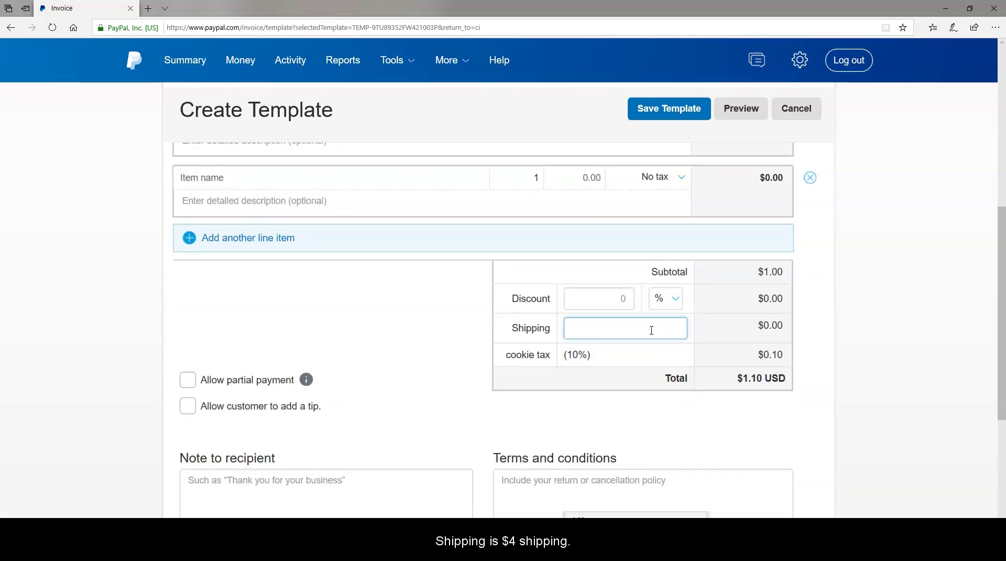
{"action": "type", "text": "4.00"}
{"action": "left_click", "coordinate": [839, 330]}
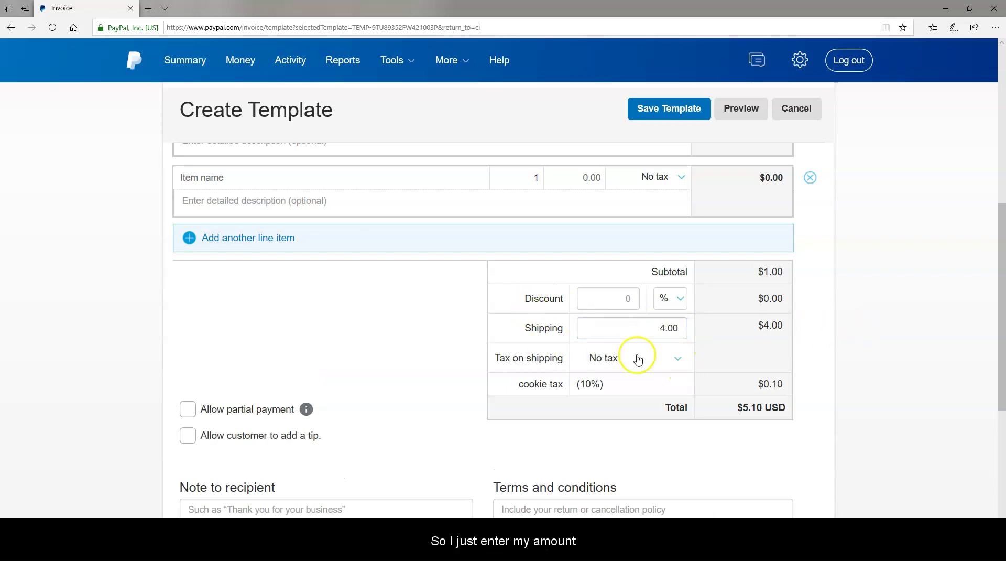
{"action": "left_click", "coordinate": [679, 359]}
{"action": "left_click", "coordinate": [679, 360]}
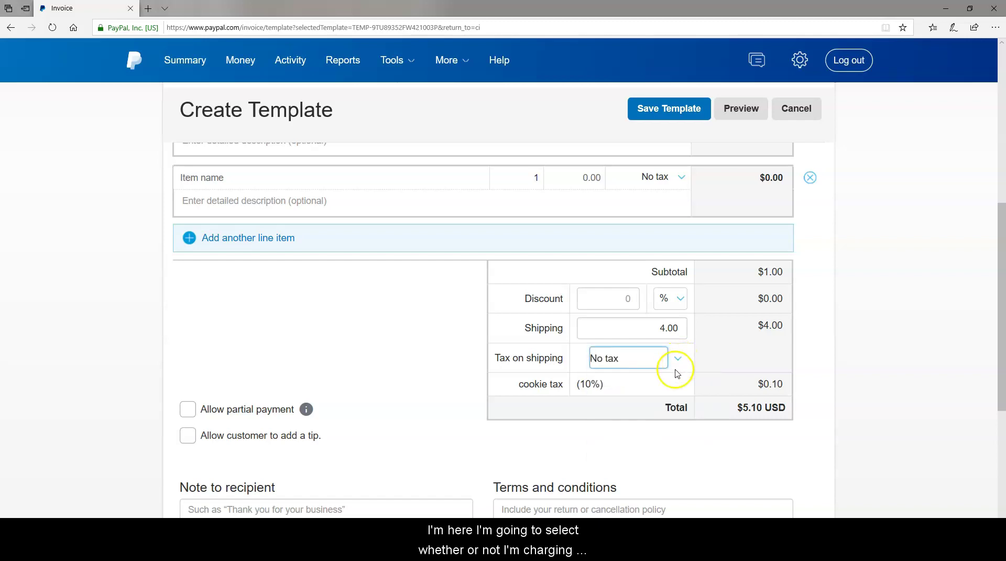
{"action": "left_click", "coordinate": [896, 363]}
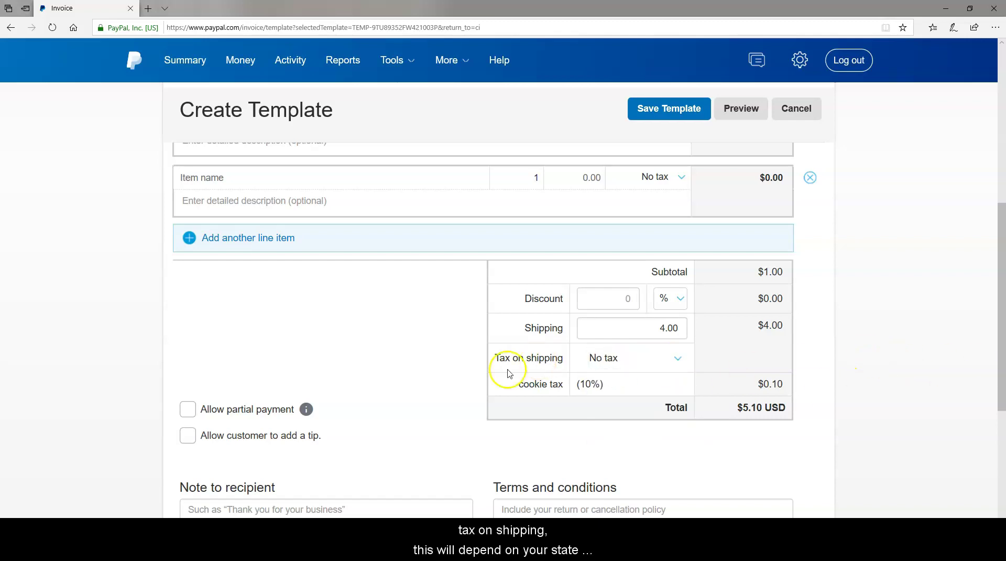
Review the template's note to recipient, terms and conditions and line item entries.
{"action": "scroll", "coordinate": [561, 348], "scroll_direction": "down", "scroll_amount": 3}
{"action": "left_click", "coordinate": [268, 365]}
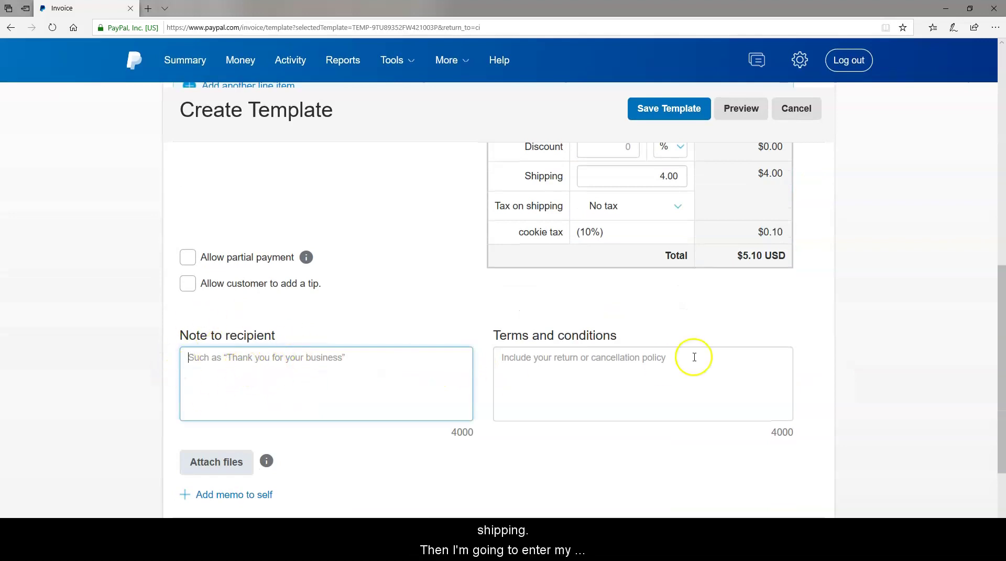
{"action": "scroll", "coordinate": [681, 315], "scroll_direction": "down", "scroll_amount": 3}
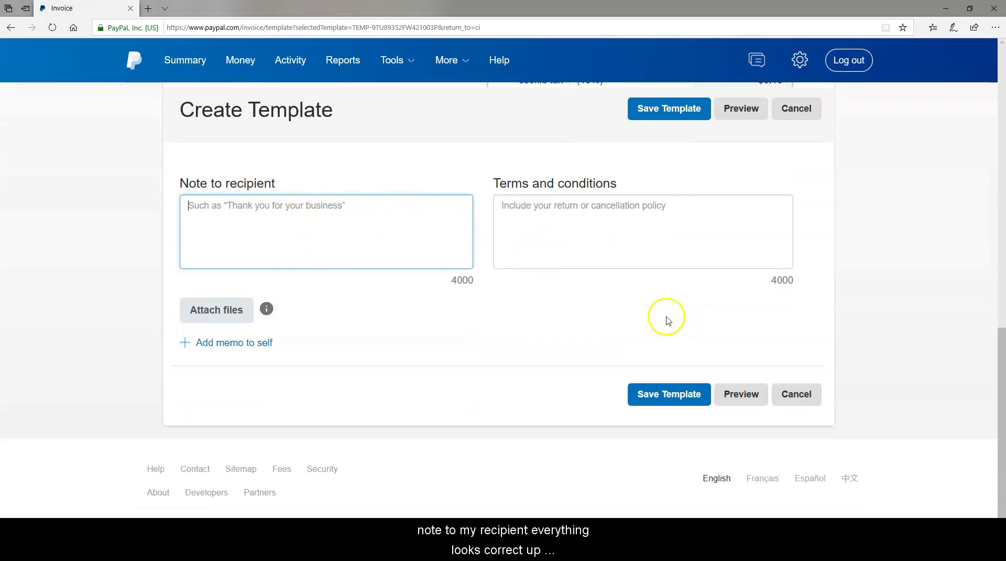
{"action": "scroll", "coordinate": [691, 304], "scroll_direction": "up", "scroll_amount": 7}
{"action": "scroll", "coordinate": [681, 310], "scroll_direction": "up", "scroll_amount": 3}
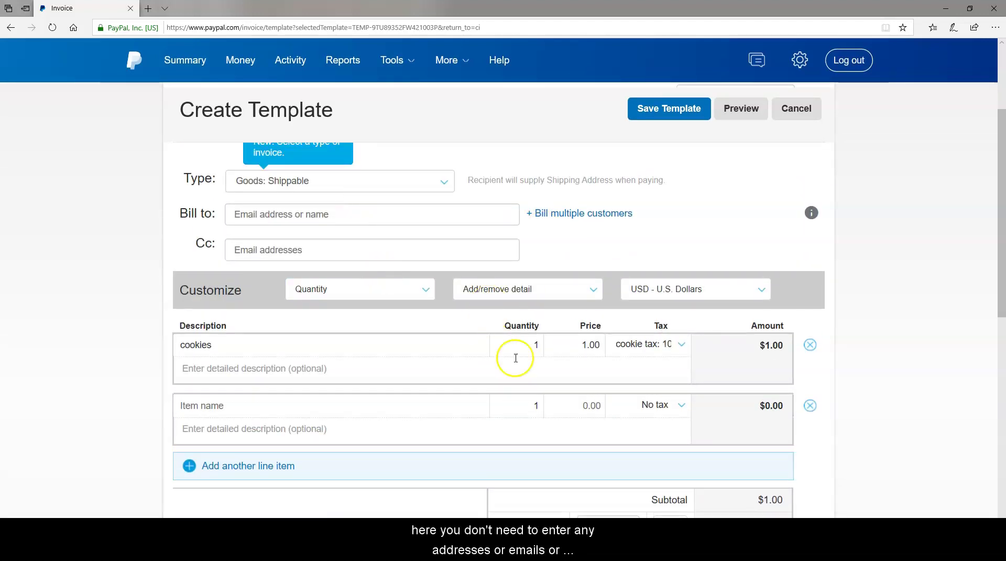
Review the editable business information and the frequency setting of the template.
{"action": "scroll", "coordinate": [516, 354], "scroll_direction": "up", "scroll_amount": 3}
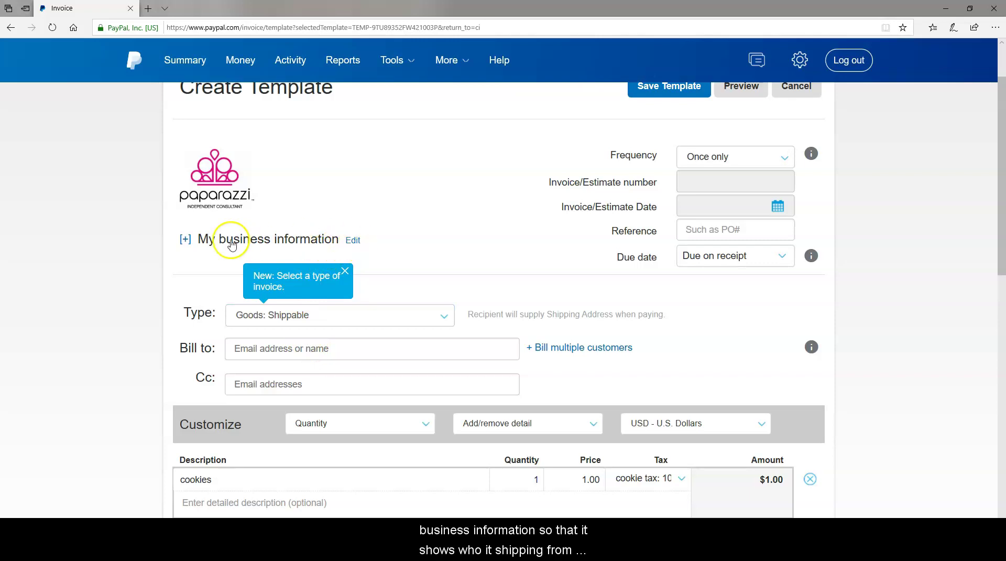
{"action": "left_click", "coordinate": [353, 240]}
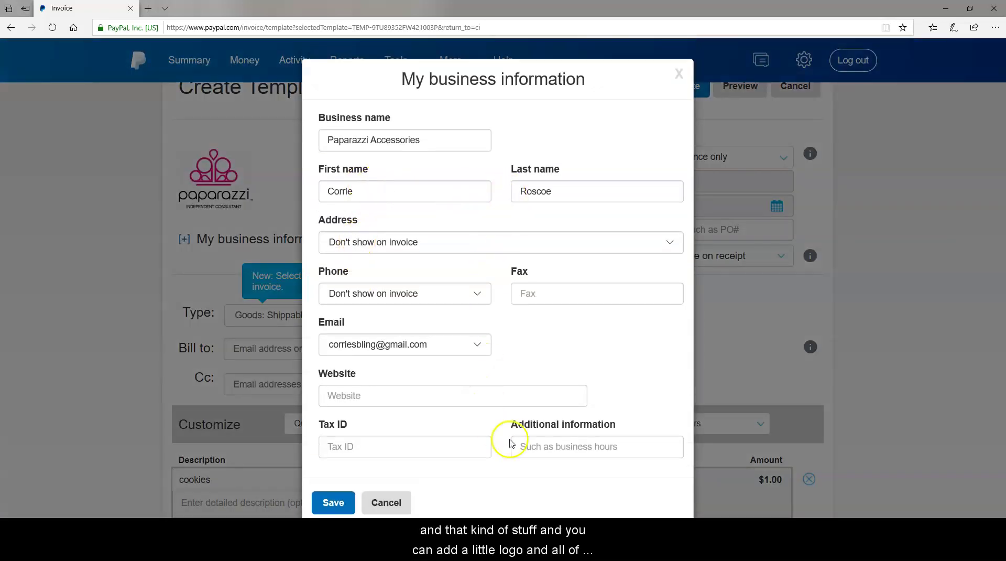
{"action": "left_click", "coordinate": [679, 73]}
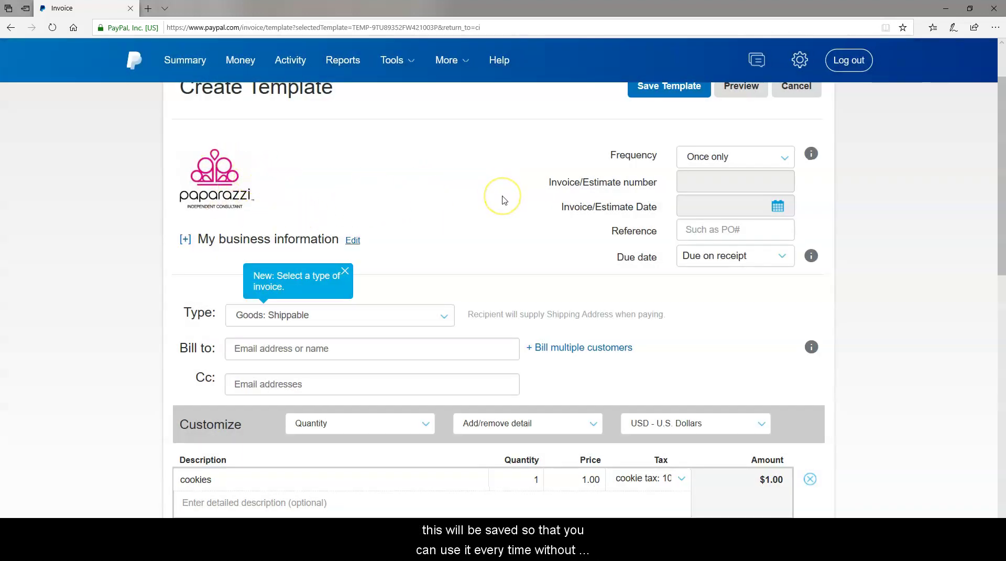
{"action": "left_click", "coordinate": [785, 158]}
{"action": "left_click", "coordinate": [823, 180]}
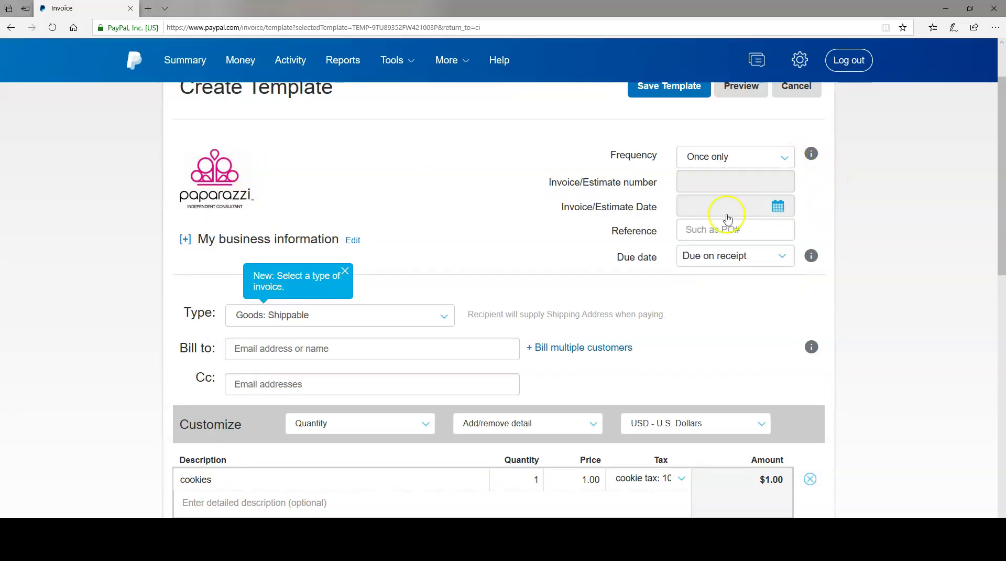
Save the template under the name "Cookie Tester", trying out the default template option.
{"action": "scroll", "coordinate": [523, 296], "scroll_direction": "down", "scroll_amount": 7}
{"action": "scroll", "coordinate": [522, 296], "scroll_direction": "down", "scroll_amount": 6}
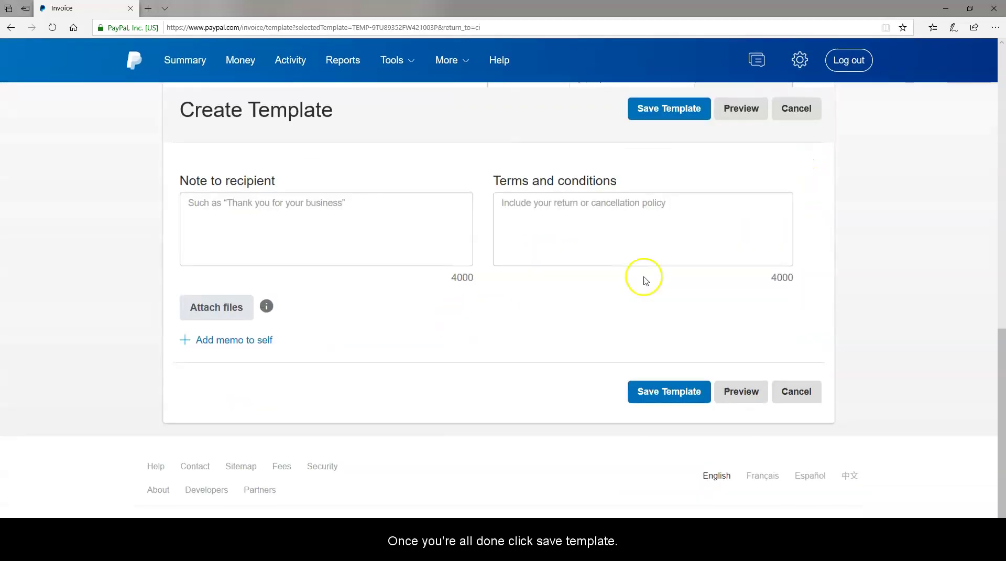
{"action": "left_click", "coordinate": [672, 394]}
{"action": "left_click", "coordinate": [403, 169]}
{"action": "type", "text": "Cookie Tester"}
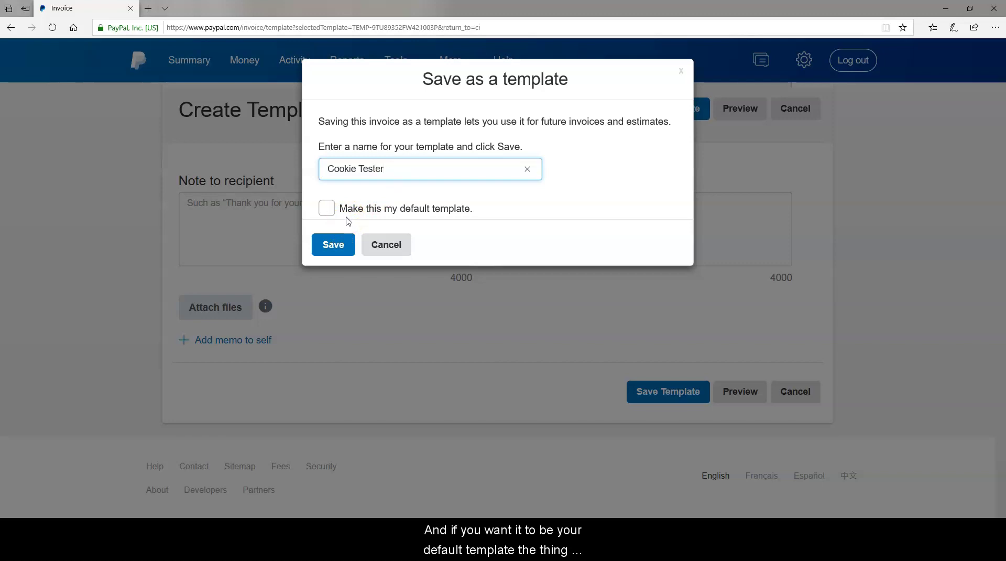
{"action": "left_click", "coordinate": [325, 218]}
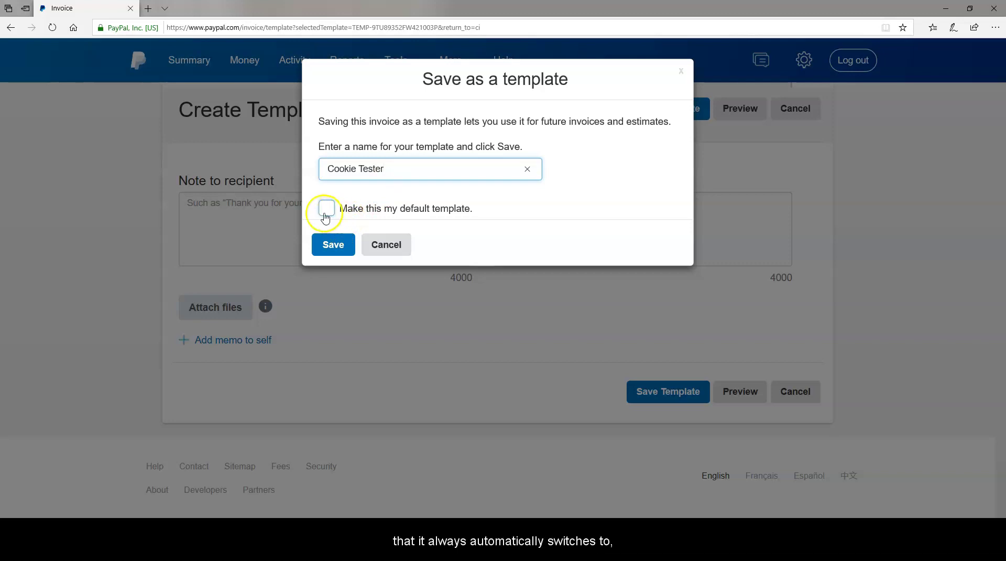
{"action": "left_click", "coordinate": [326, 212]}
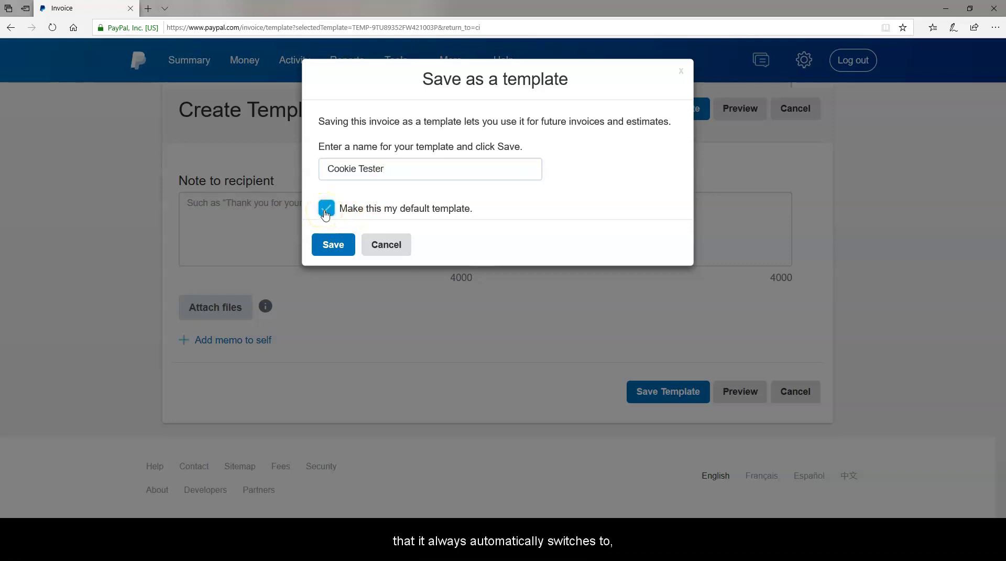
{"action": "left_click", "coordinate": [333, 244]}
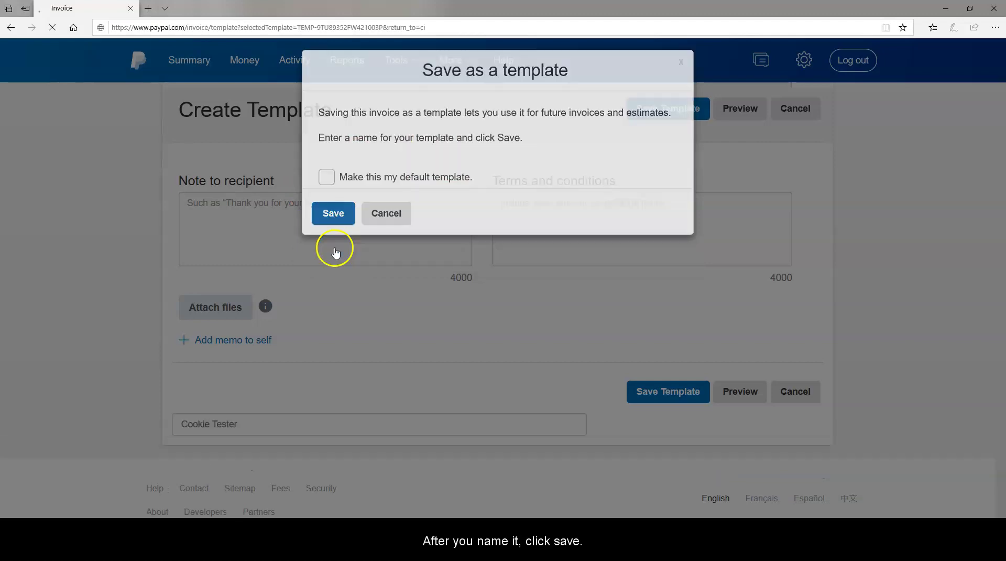
Examine the list of saved templates available for a new invoice, including Cookie Tester.
{"action": "scroll", "coordinate": [550, 365], "scroll_direction": "up", "scroll_amount": 8}
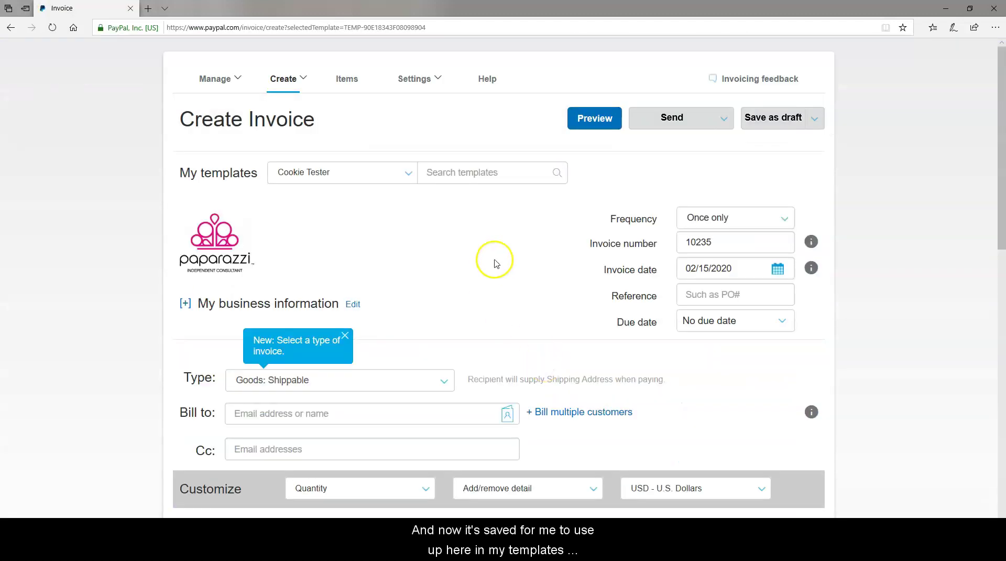
{"action": "left_click", "coordinate": [404, 217]}
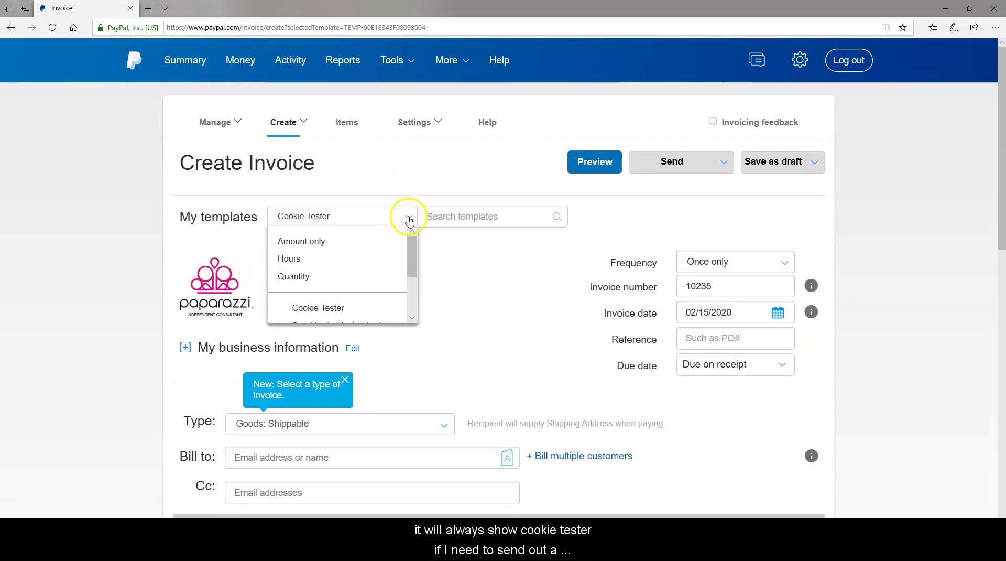
{"action": "scroll", "coordinate": [348, 299], "scroll_direction": "down", "scroll_amount": 1}
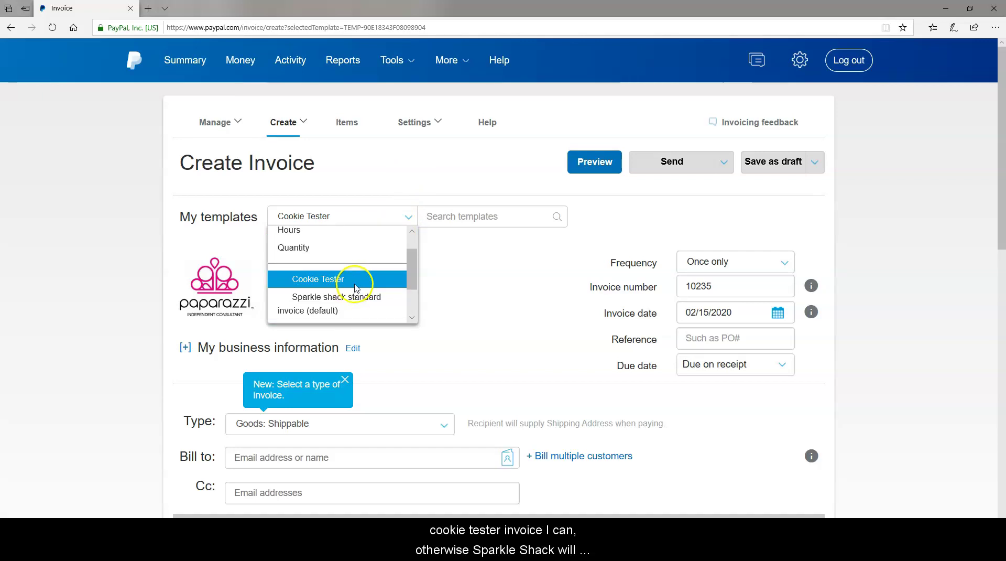
{"action": "scroll", "coordinate": [356, 288], "scroll_direction": "down", "scroll_amount": 1}
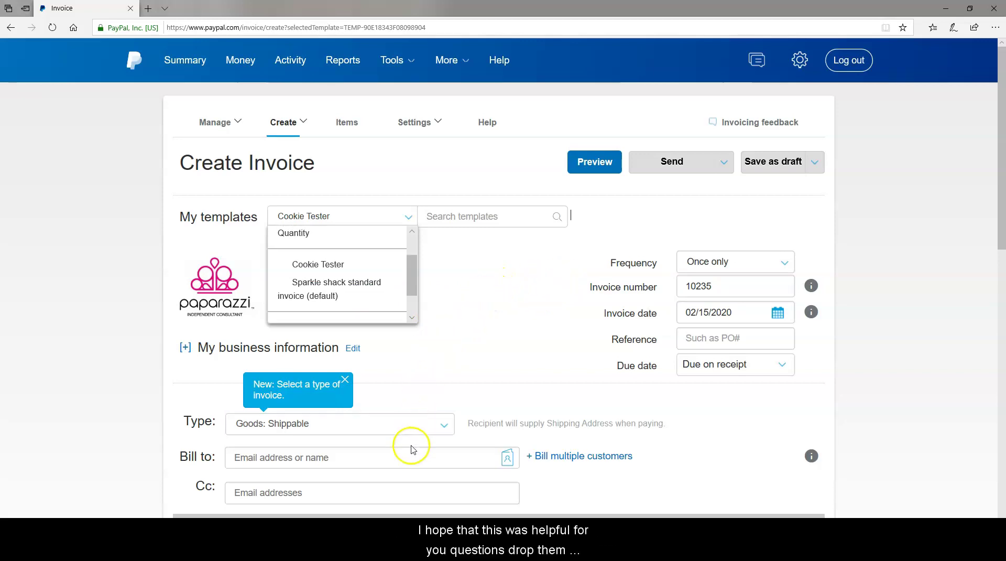
{"action": "scroll", "coordinate": [472, 336], "scroll_direction": "down", "scroll_amount": 2}
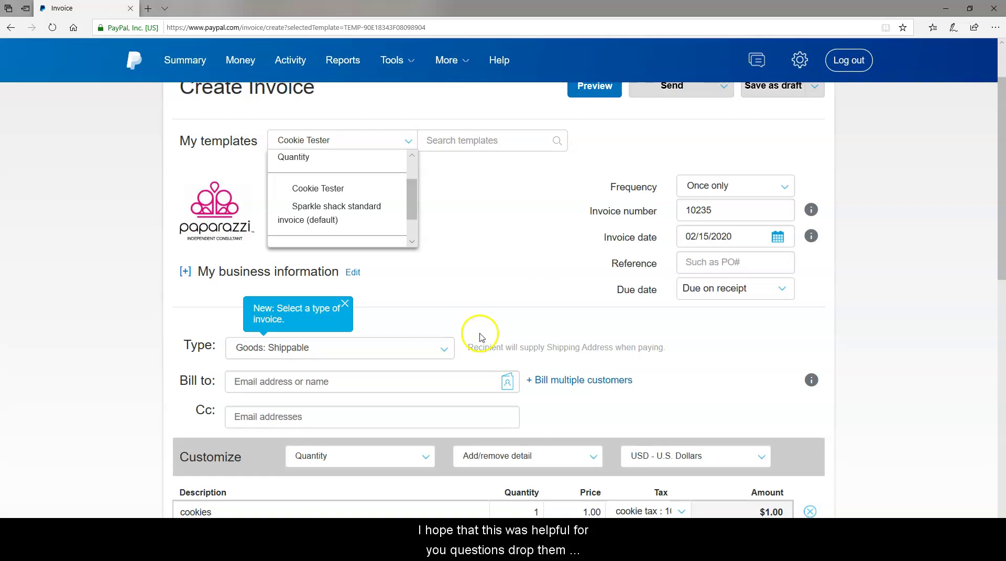
{"action": "scroll", "coordinate": [467, 292], "scroll_direction": "up", "scroll_amount": 2}
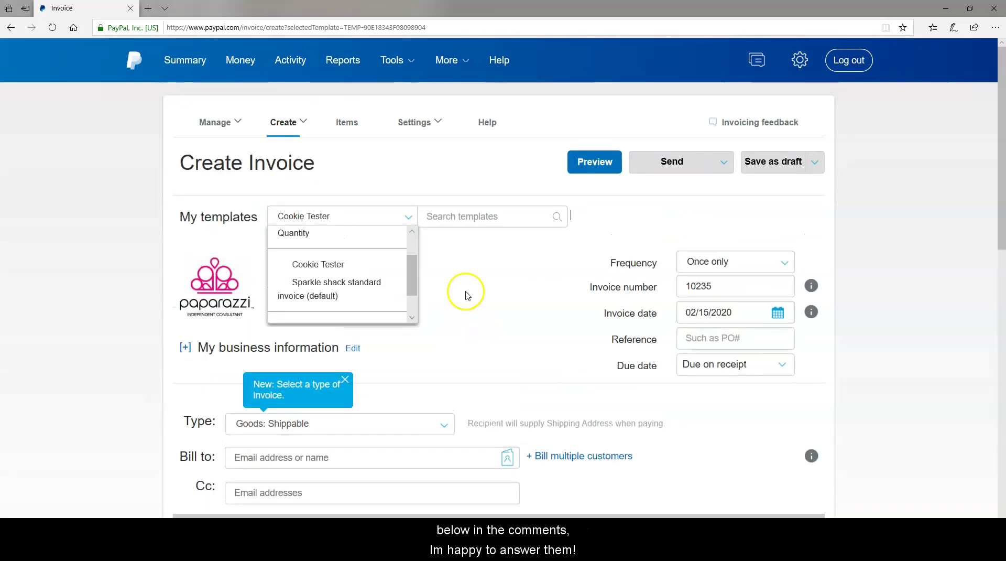